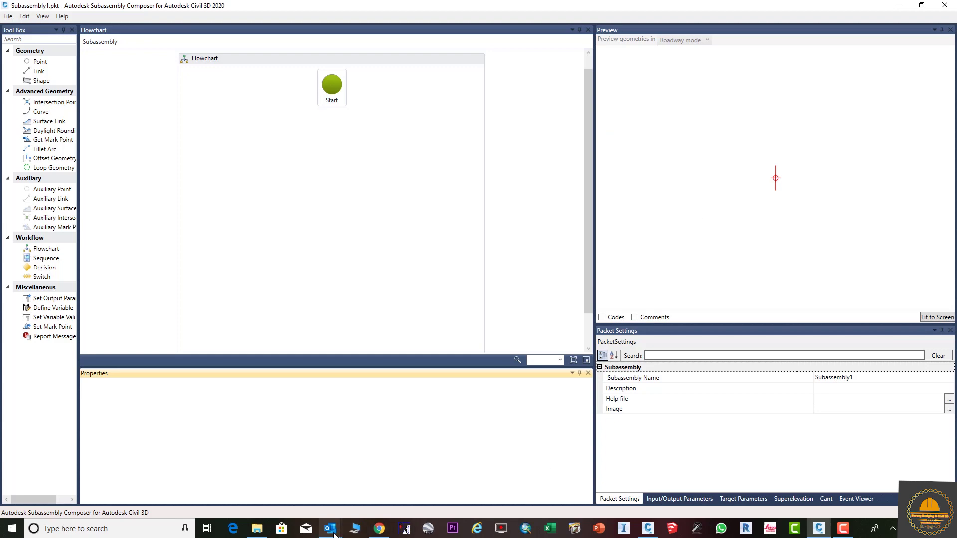
# Switch to File Explorer, showing the Local Disk (C:) contents.
pyautogui.click(253, 530)
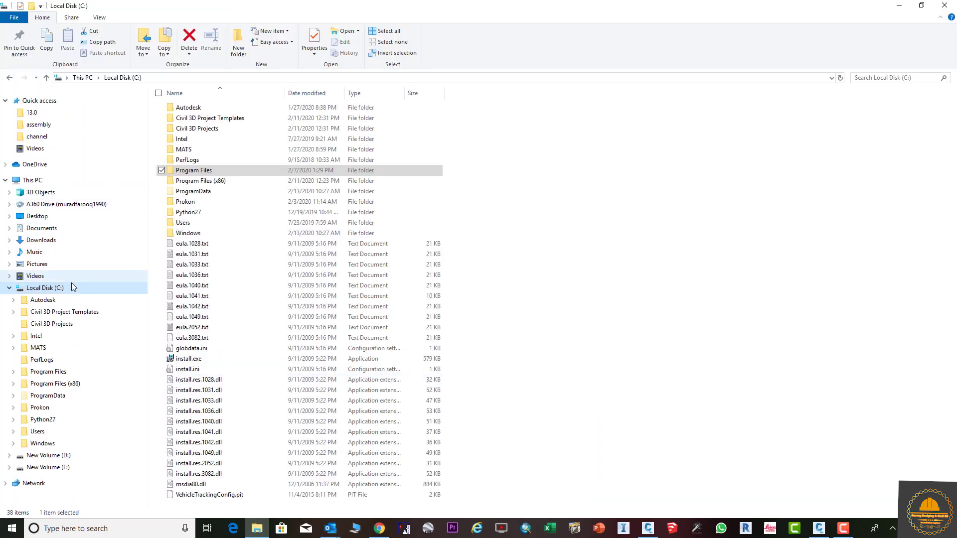
# Browse to C:\Program Files\Autodesk\Subassembly Composer 2020 and launch SubassemblyComposer.exe.
pyautogui.doubleClick(208, 173)
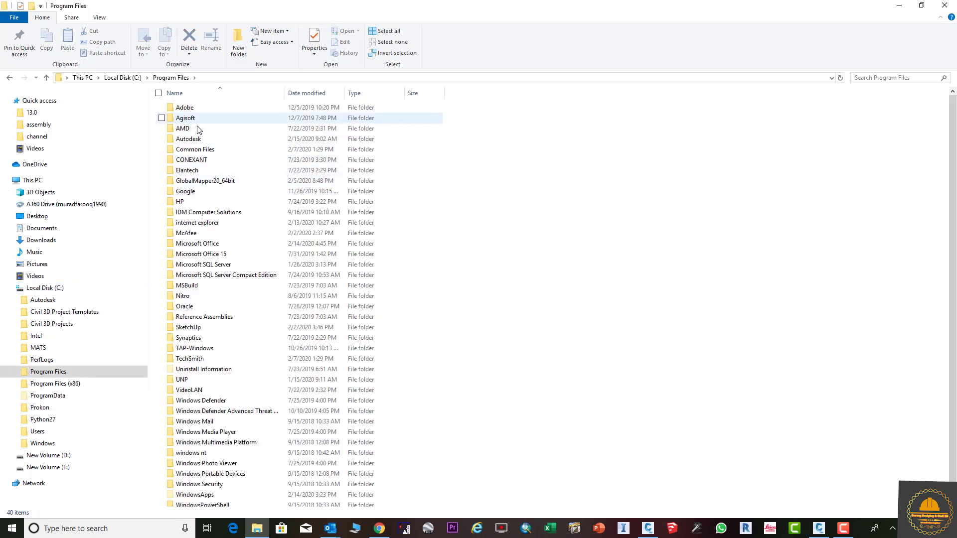
pyautogui.doubleClick(189, 139)
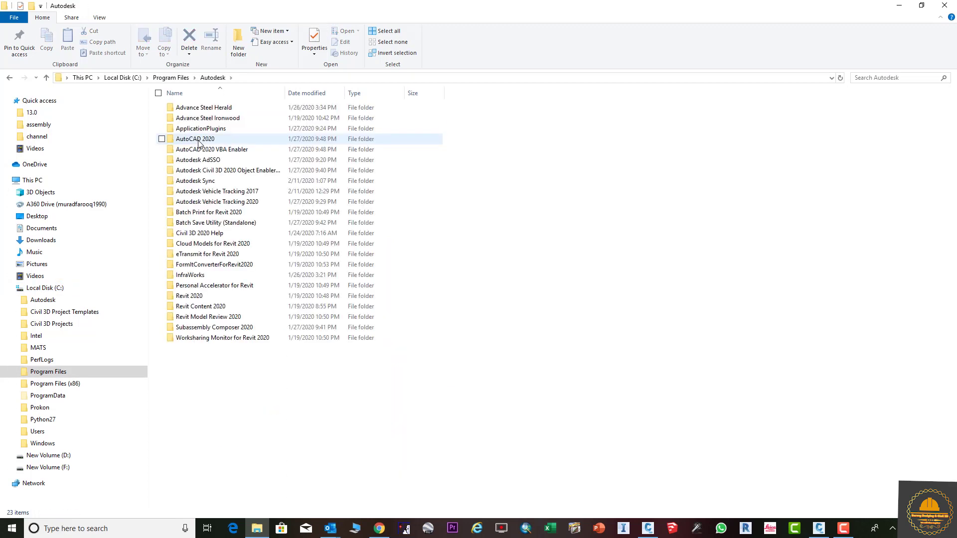
pyautogui.doubleClick(223, 327)
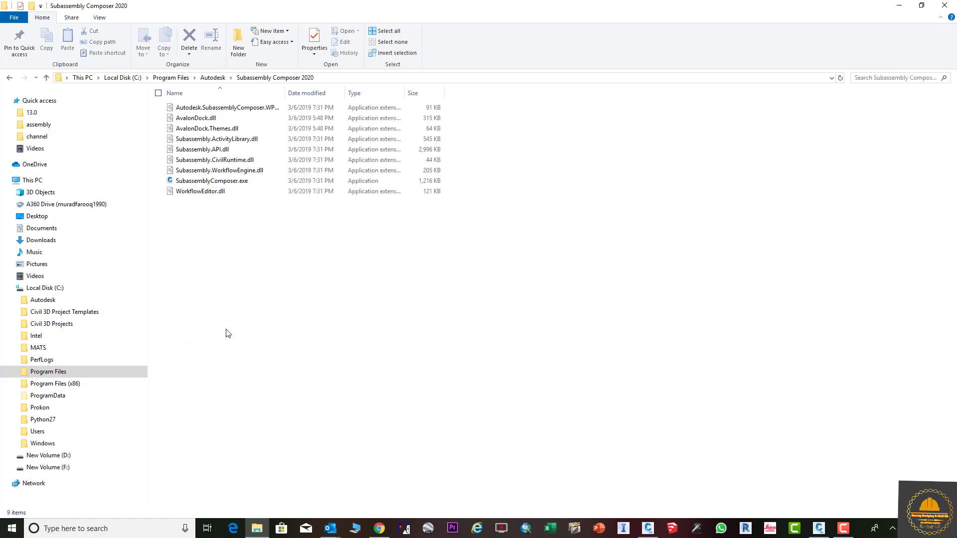
pyautogui.doubleClick(234, 182)
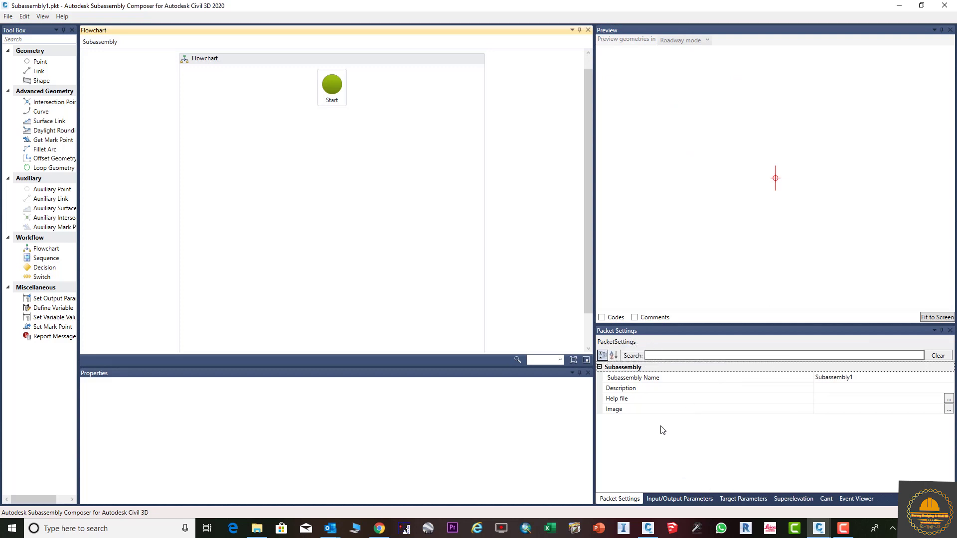
# Review the Input/Output Parameters, Target Parameters and Superelevation views, ending on the empty Event Viewer.
pyautogui.click(677, 500)
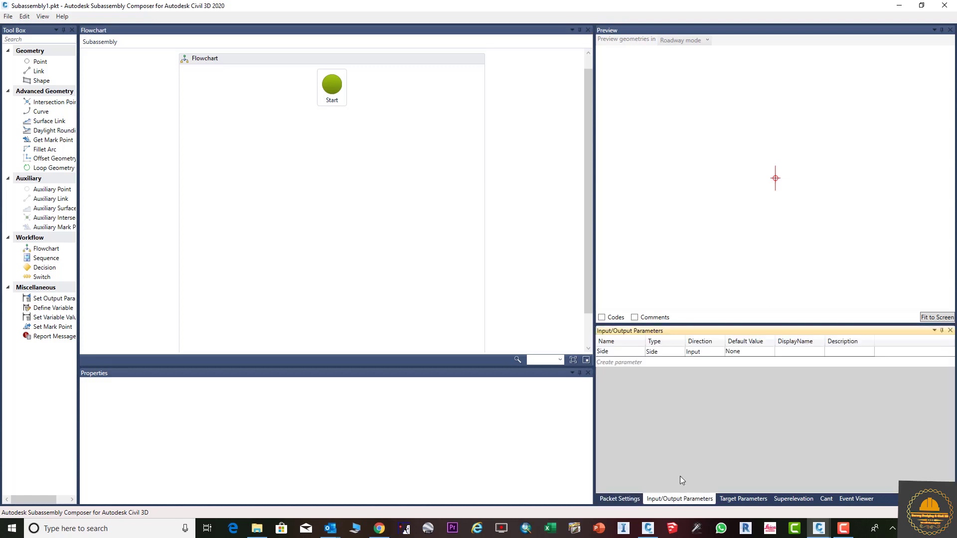
pyautogui.click(745, 503)
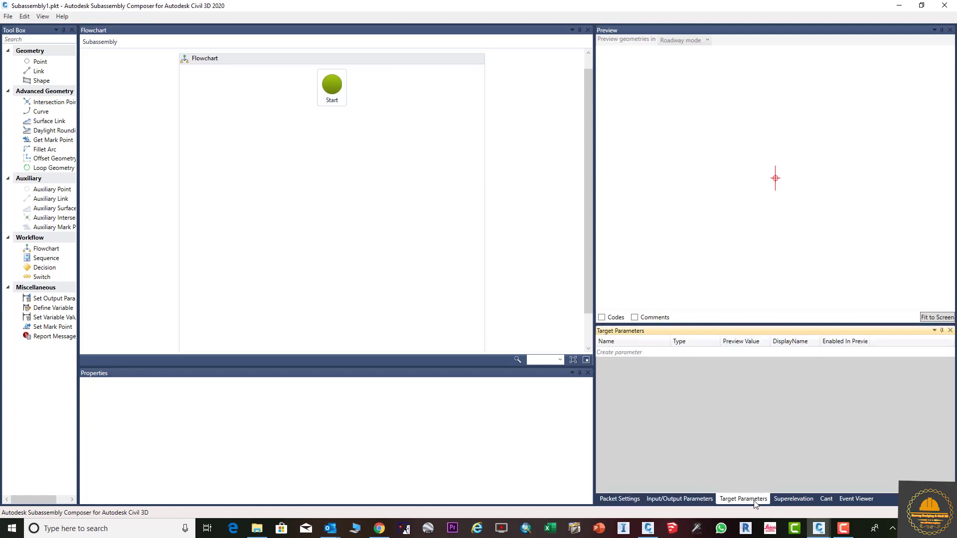
pyautogui.click(797, 502)
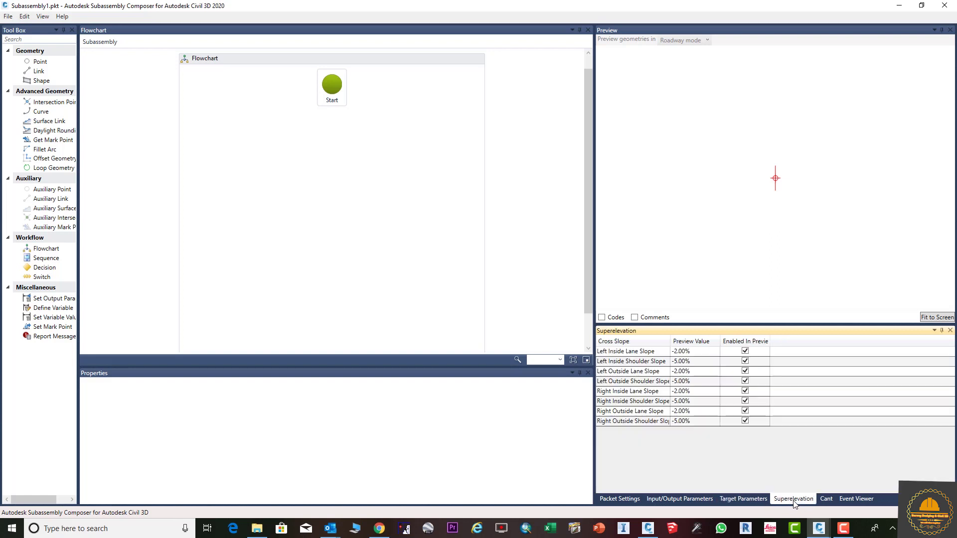
pyautogui.click(851, 503)
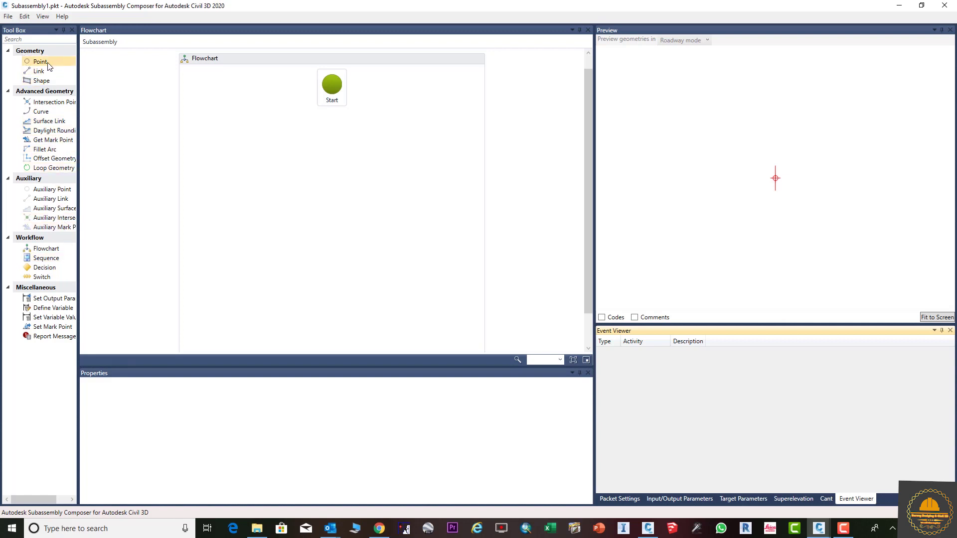
# Float the Flowchart pane and redock it as a short strip above an enlarged Properties pane.
pyautogui.click(232, 47)
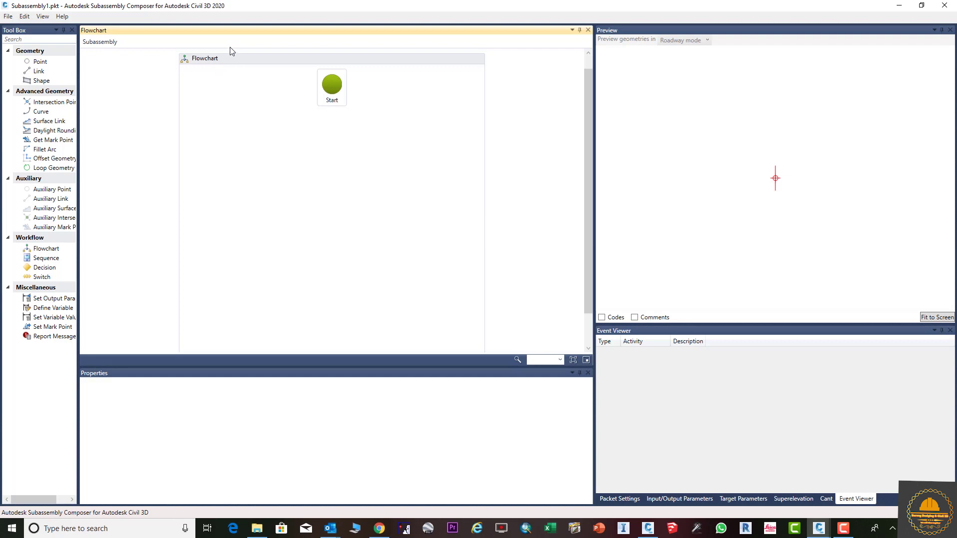
pyautogui.moveTo(193, 38); pyautogui.dragTo(212, 154)
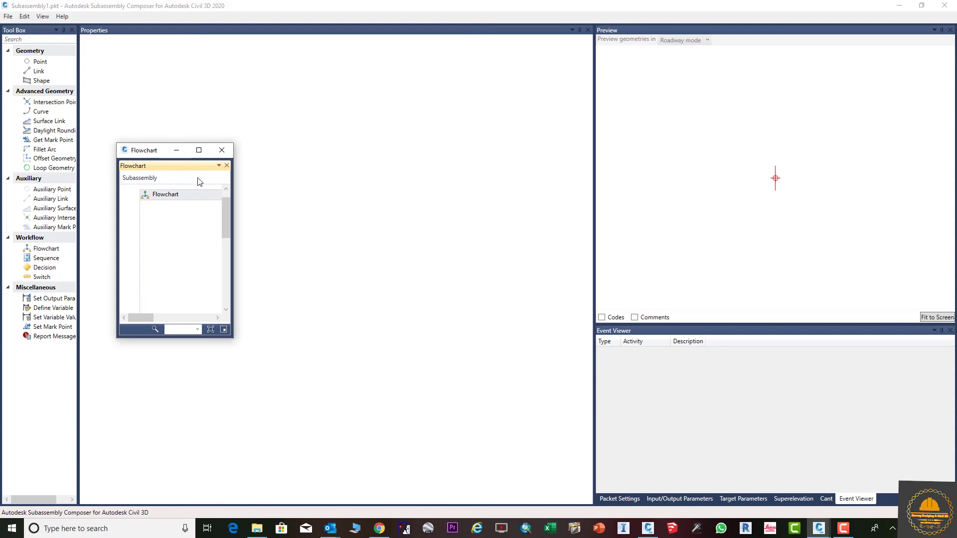
pyautogui.moveTo(161, 158)
pyautogui.mouseDown()
pyautogui.moveTo(470, 328)
pyautogui.moveTo(362, 285)
pyautogui.moveTo(333, 258)
pyautogui.moveTo(366, 252)
pyautogui.moveTo(371, 271)
pyautogui.moveTo(333, 231)
pyautogui.moveTo(336, 245)
pyautogui.mouseUp()
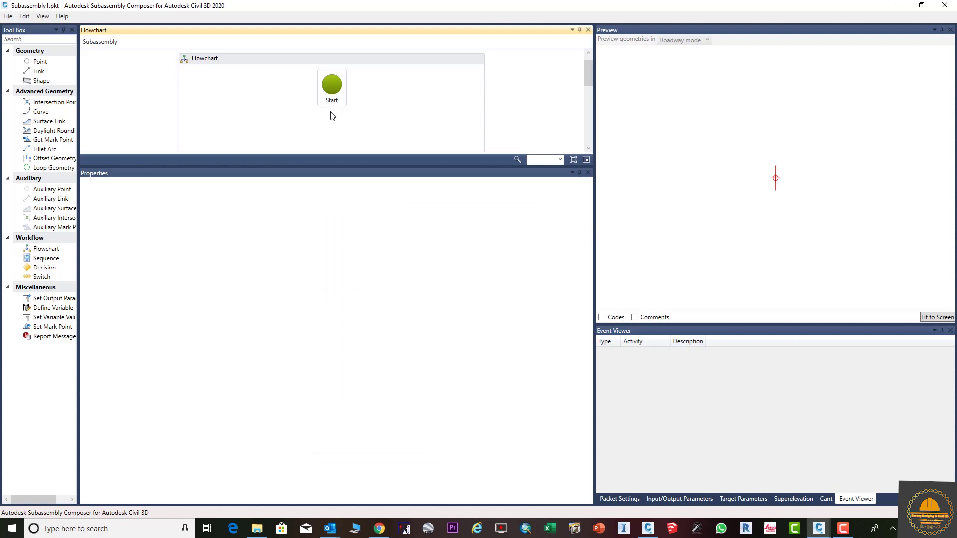
pyautogui.moveTo(380, 31); pyautogui.dragTo(315, 272)
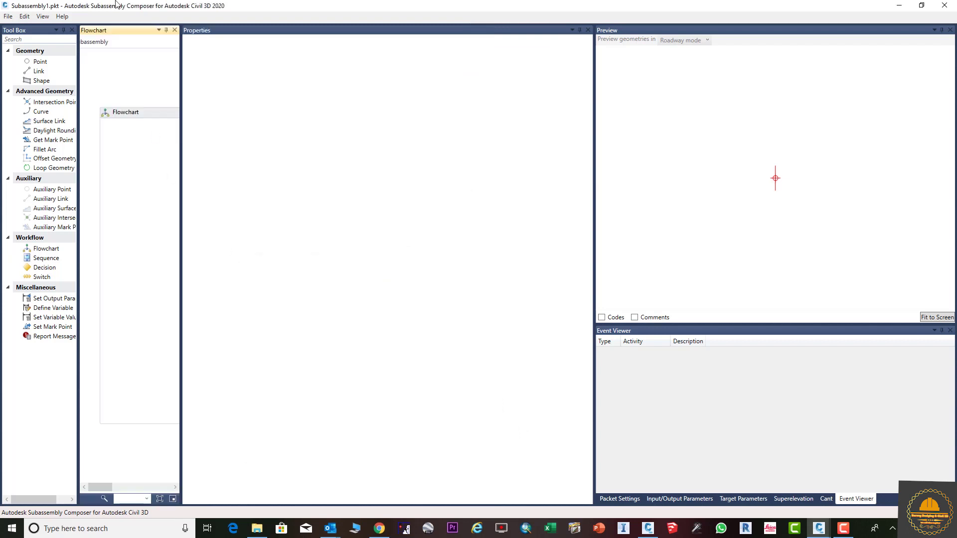
pyautogui.moveTo(129, 32)
pyautogui.mouseDown()
pyautogui.moveTo(182, 93)
pyautogui.moveTo(383, 204)
pyautogui.moveTo(400, 239)
pyautogui.moveTo(382, 199)
pyautogui.moveTo(384, 330)
pyautogui.moveTo(337, 282)
pyautogui.mouseUp()
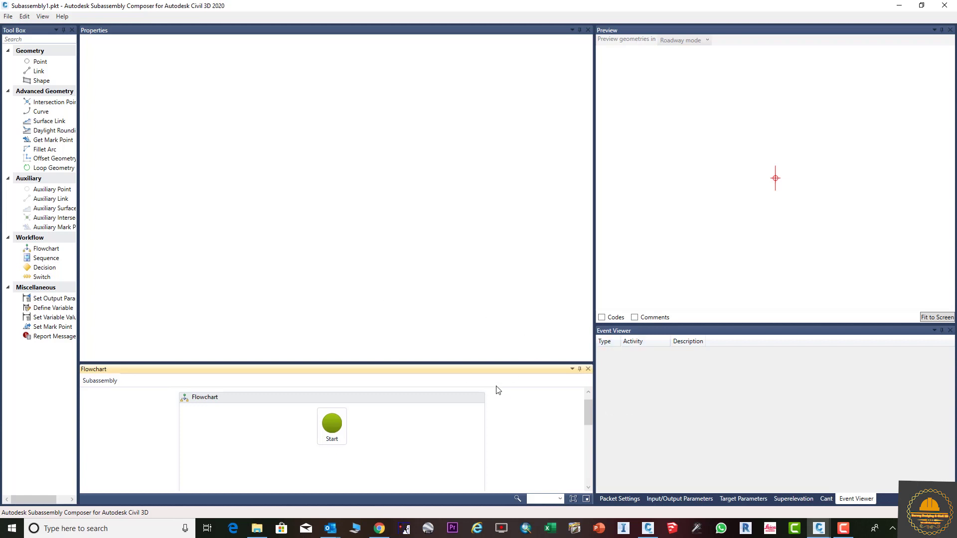
pyautogui.moveTo(491, 375)
pyautogui.mouseDown()
pyautogui.moveTo(520, 361)
pyautogui.moveTo(370, 222)
pyautogui.moveTo(419, 249)
pyautogui.moveTo(425, 297)
pyautogui.moveTo(389, 219)
pyautogui.moveTo(394, 149)
pyautogui.moveTo(458, 150)
pyautogui.moveTo(376, 302)
pyautogui.moveTo(348, 284)
pyautogui.moveTo(340, 334)
pyautogui.moveTo(338, 183)
pyautogui.moveTo(334, 251)
pyautogui.mouseUp()
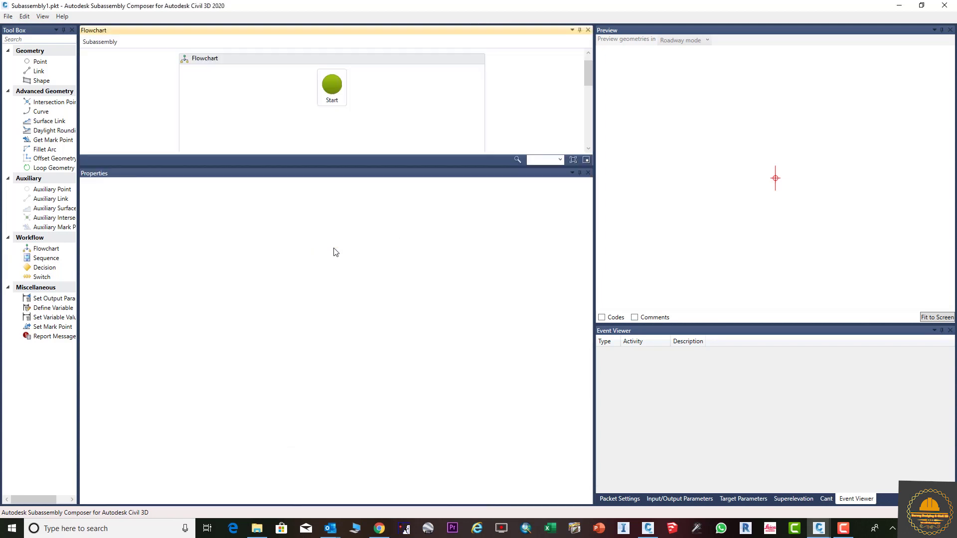
pyautogui.click(36, 19)
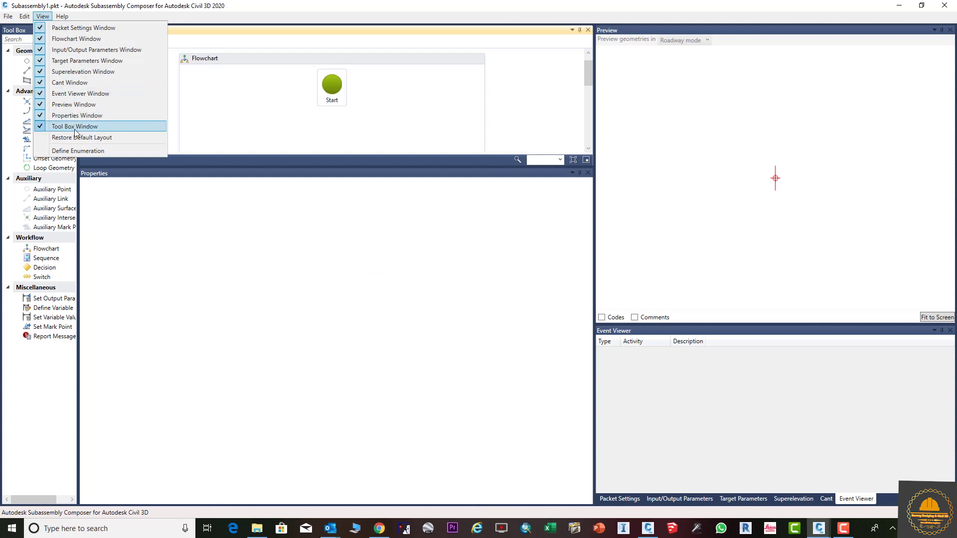
# Restore the default pane layout with Packet Settings showing, and pick Point from the Tool Box.
pyautogui.click(107, 142)
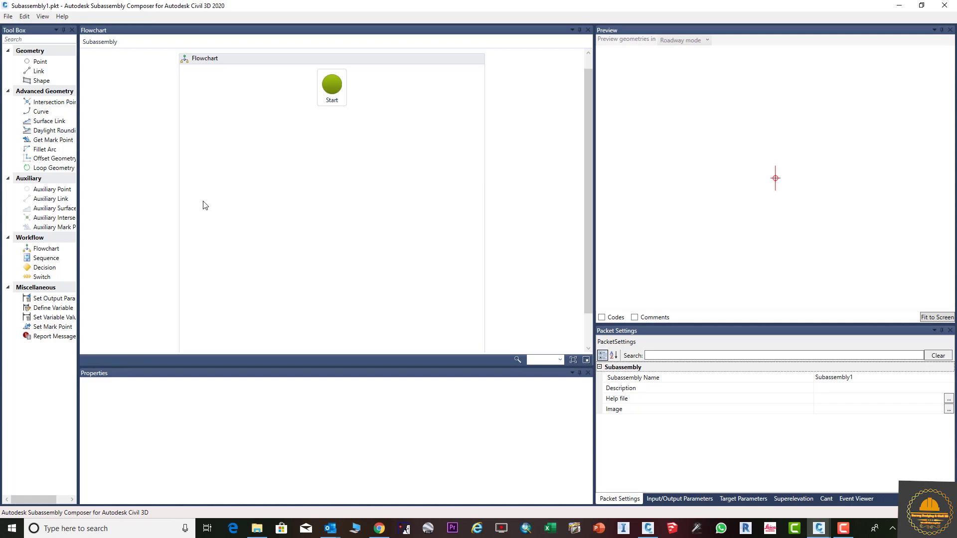
pyautogui.click(39, 61)
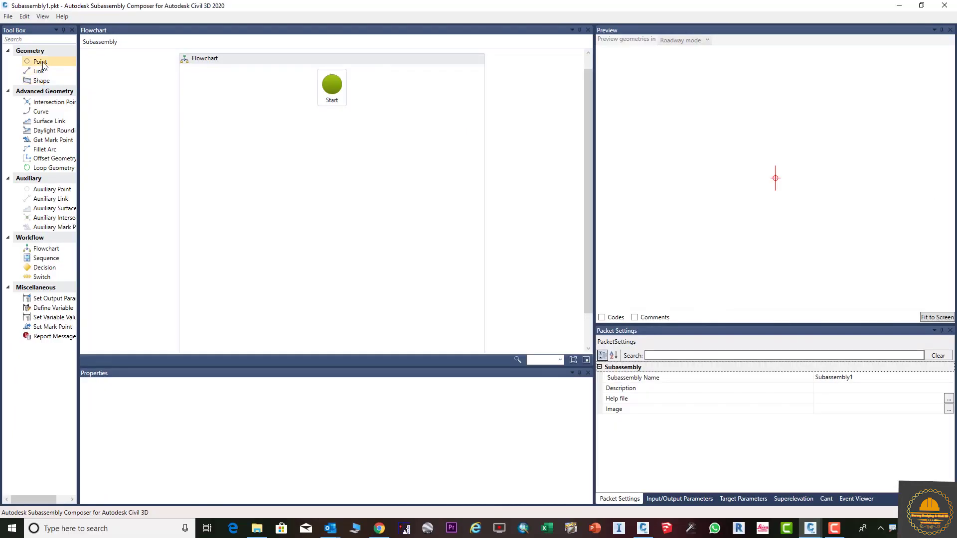
pyautogui.click(42, 62)
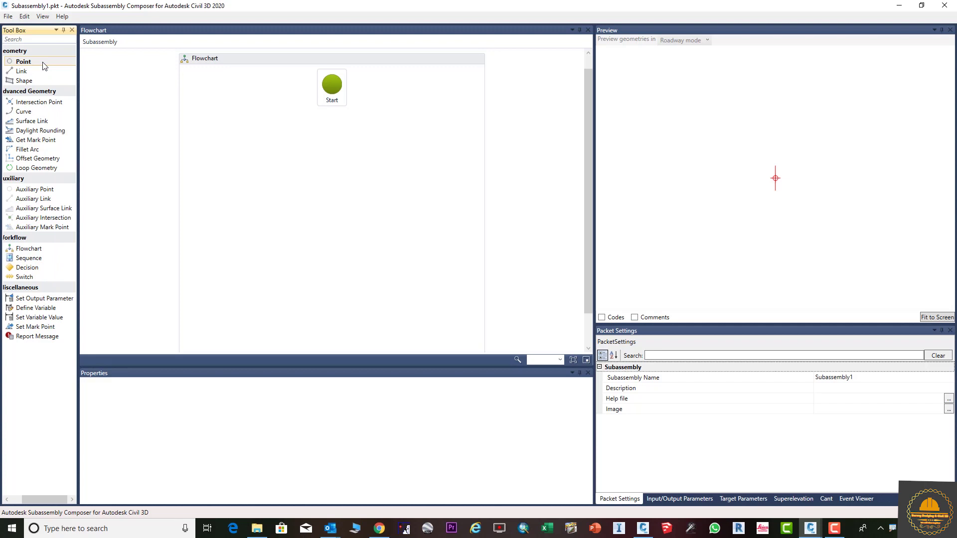
# Add point P1 after Start, defined by Delta X and Delta Y 0 from Origin.
pyautogui.moveTo(43, 65); pyautogui.dragTo(328, 162)
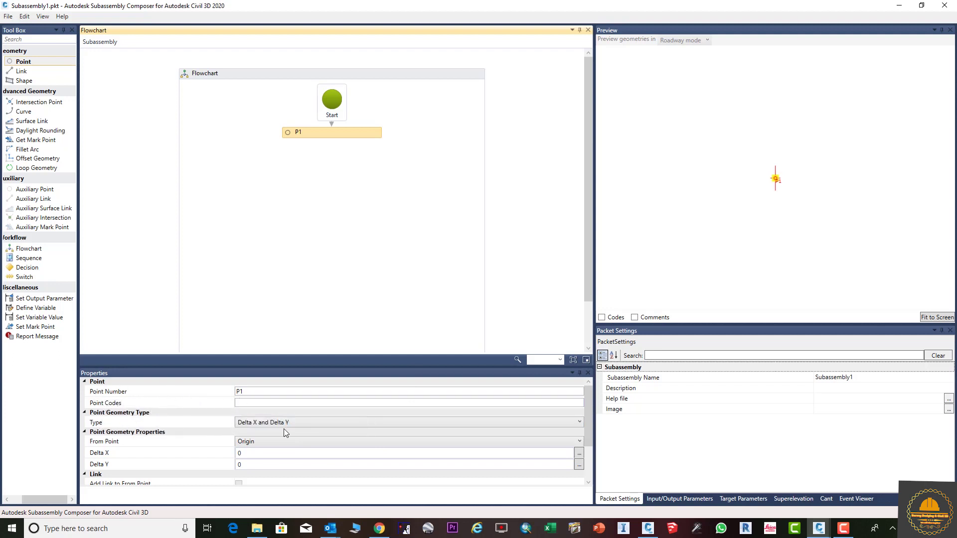
pyautogui.click(375, 425)
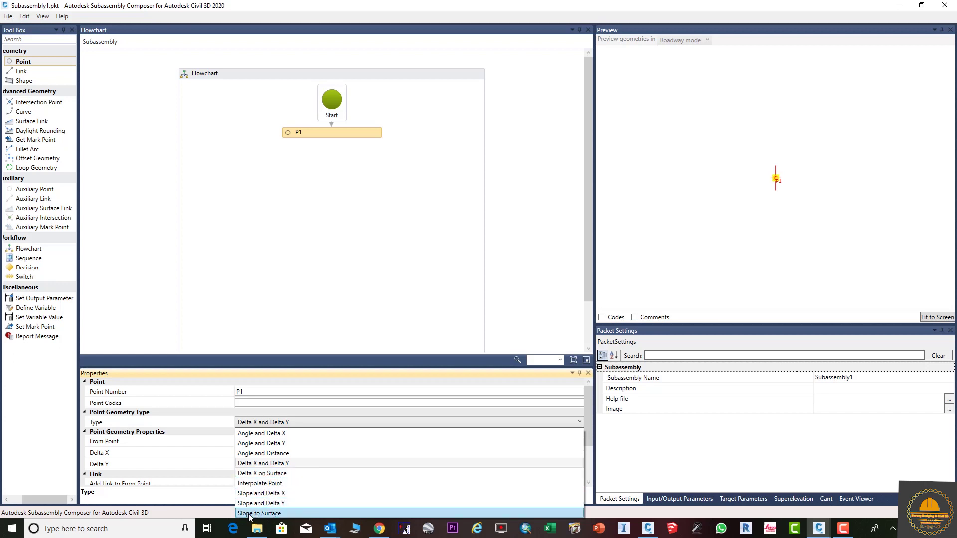
pyautogui.click(266, 295)
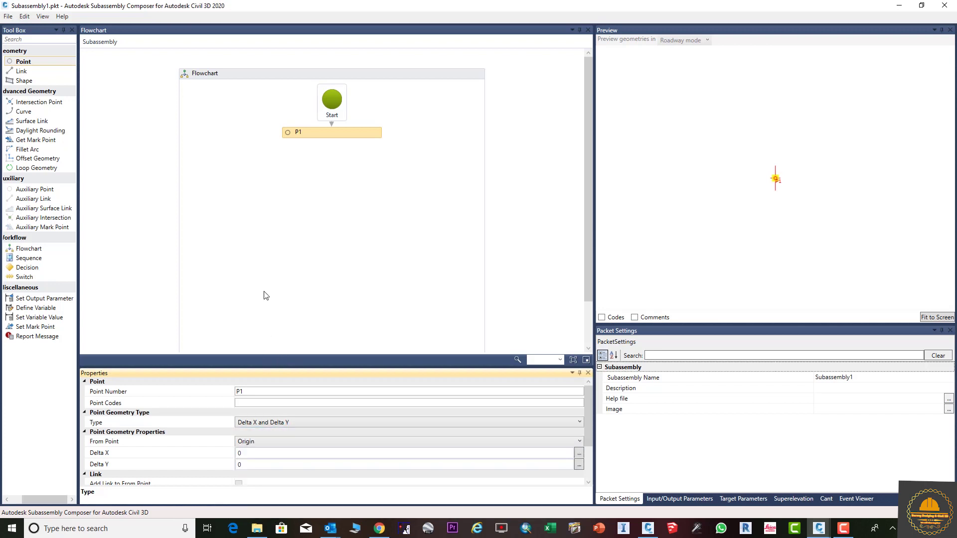
pyautogui.click(538, 443)
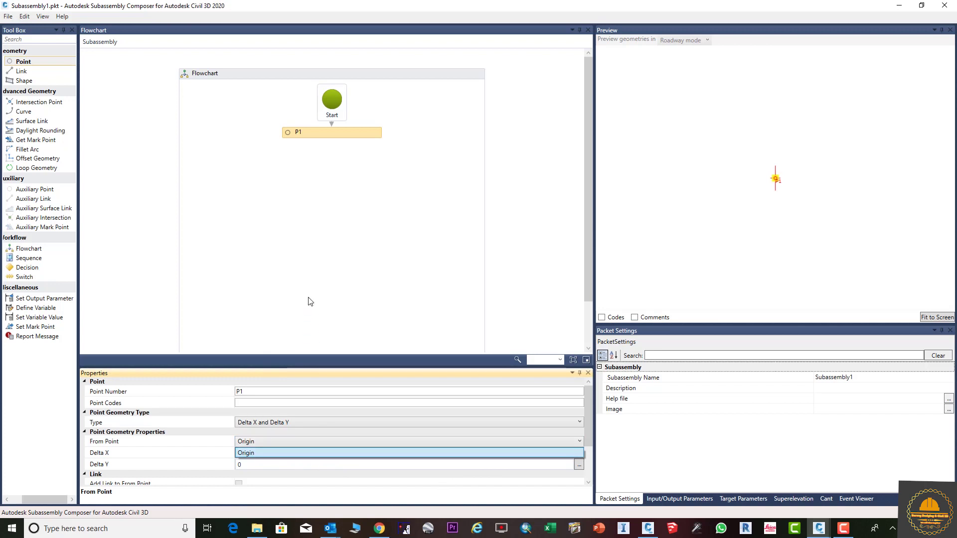
pyautogui.click(264, 346)
pyautogui.scroll(-2, 170, 449)
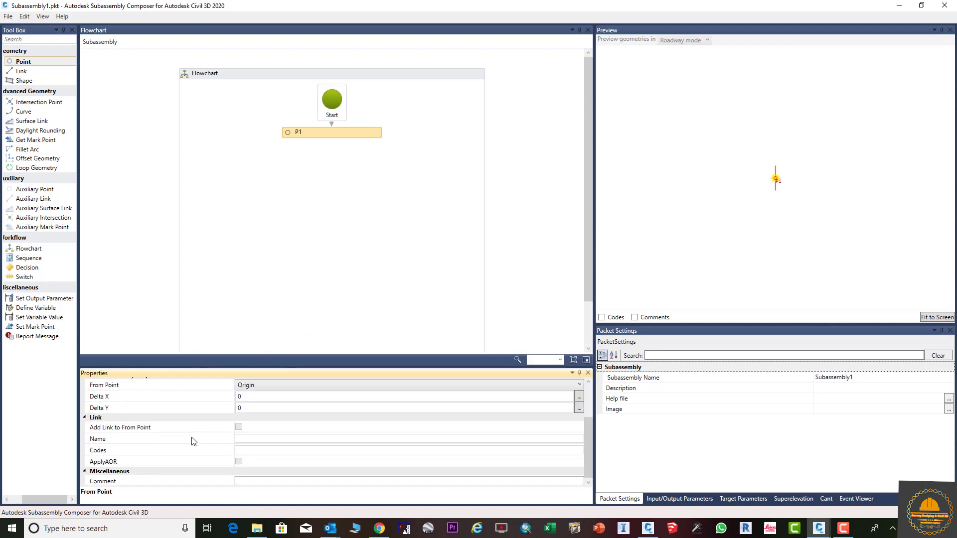
pyautogui.scroll(2, 154, 438)
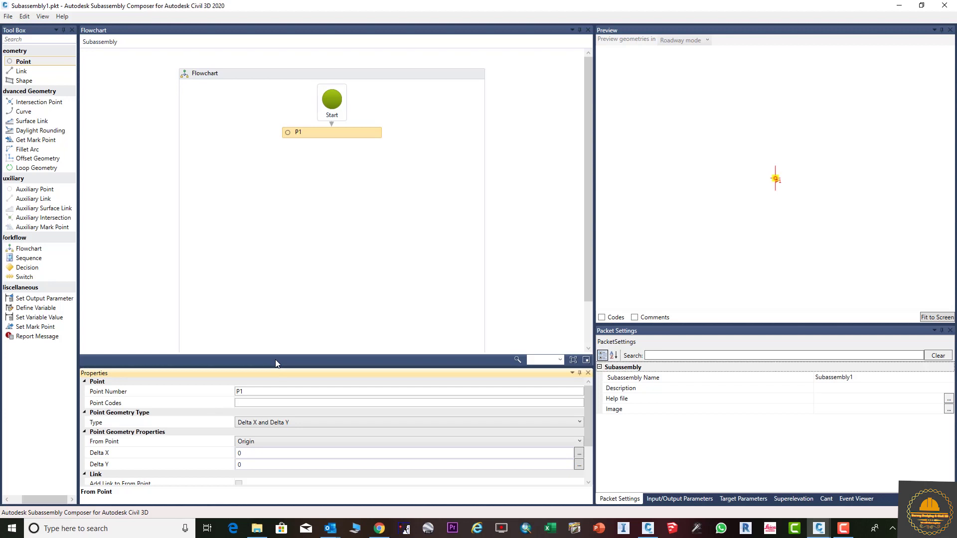
pyautogui.moveTo(31, 65); pyautogui.dragTo(334, 173)
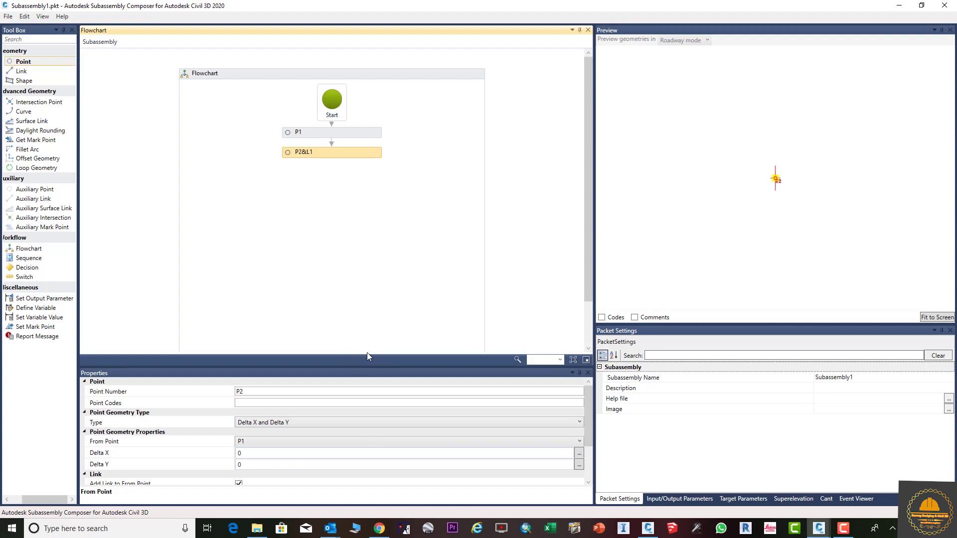
# Keep P1 as P2's From Point and bring up P2's Point Geometry Type choices.
pyautogui.scroll(-2, 491, 409)
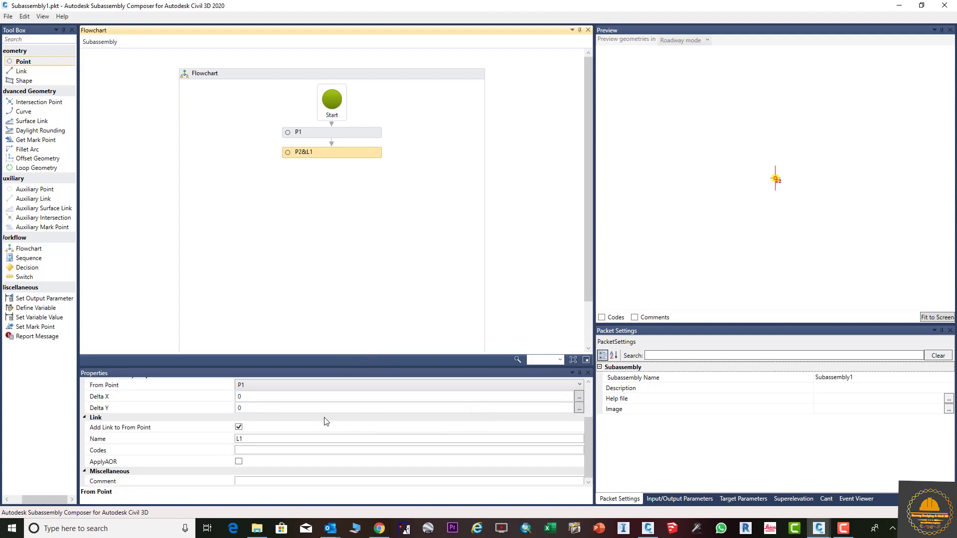
pyautogui.scroll(2, 319, 412)
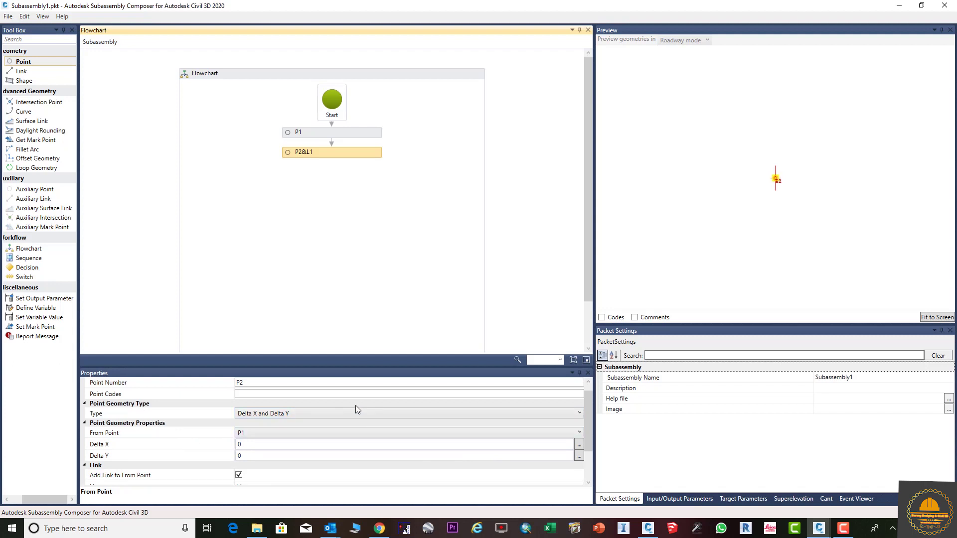
pyautogui.scroll(1, 273, 388)
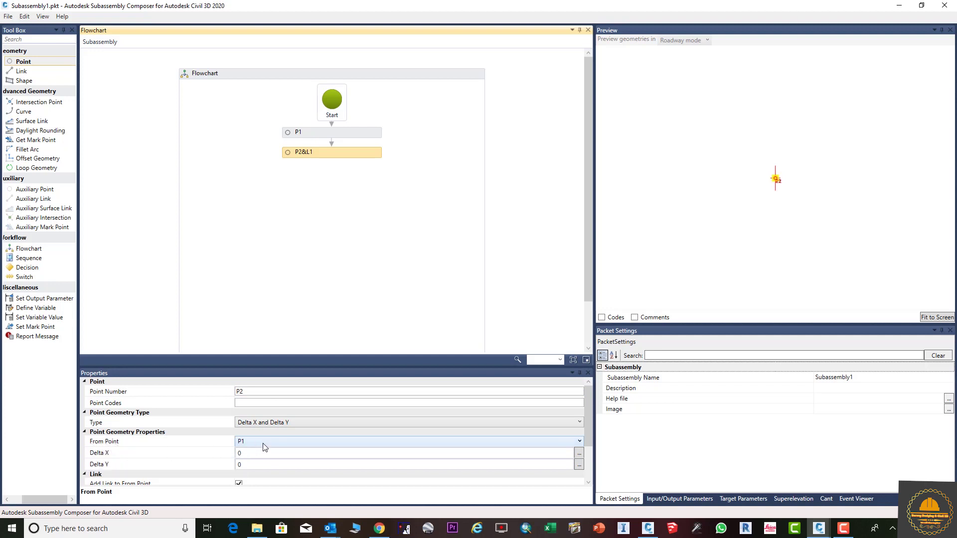
pyautogui.click(337, 442)
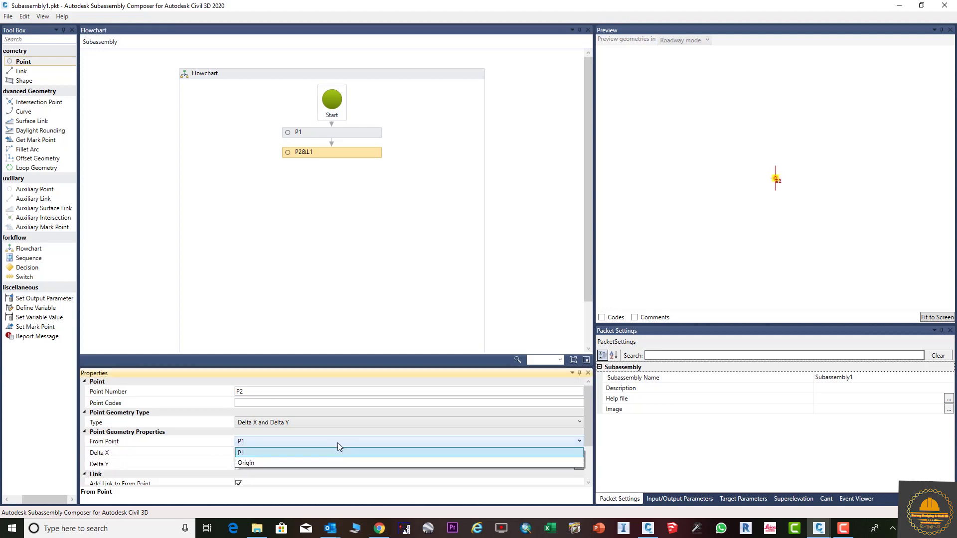
pyautogui.click(252, 454)
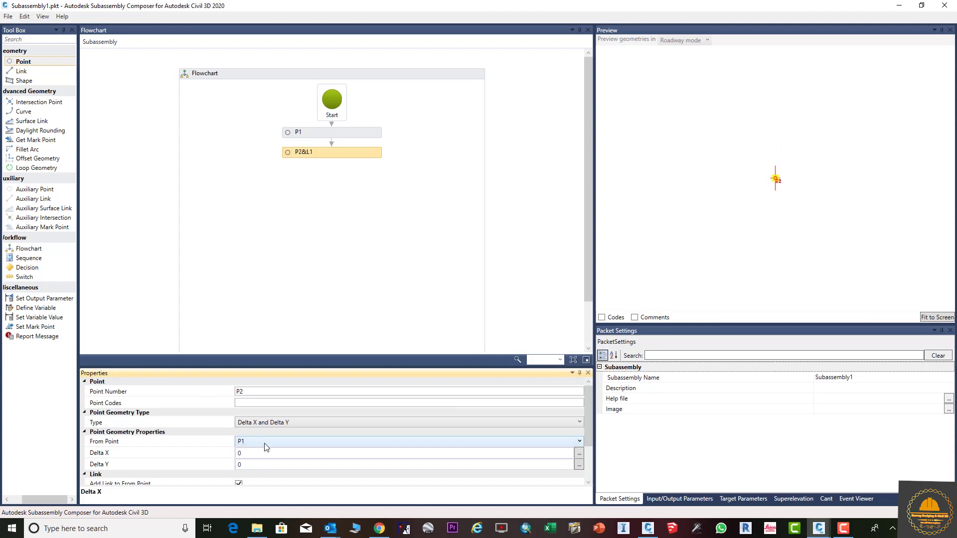
pyautogui.click(388, 424)
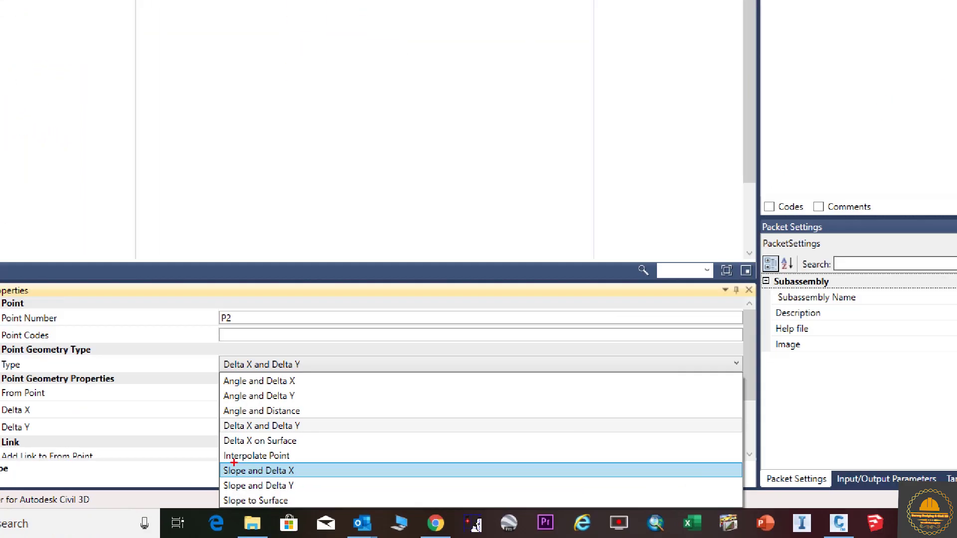
pyautogui.moveTo(220, 456)
pyautogui.mouseDown()
pyautogui.moveTo(264, 484)
pyautogui.moveTo(309, 485)
pyautogui.mouseUp()
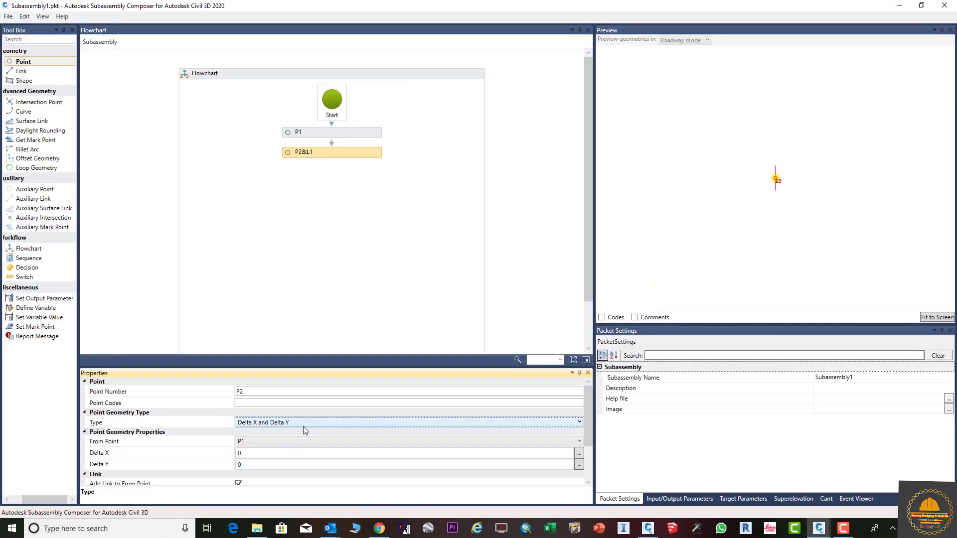
pyautogui.click(303, 423)
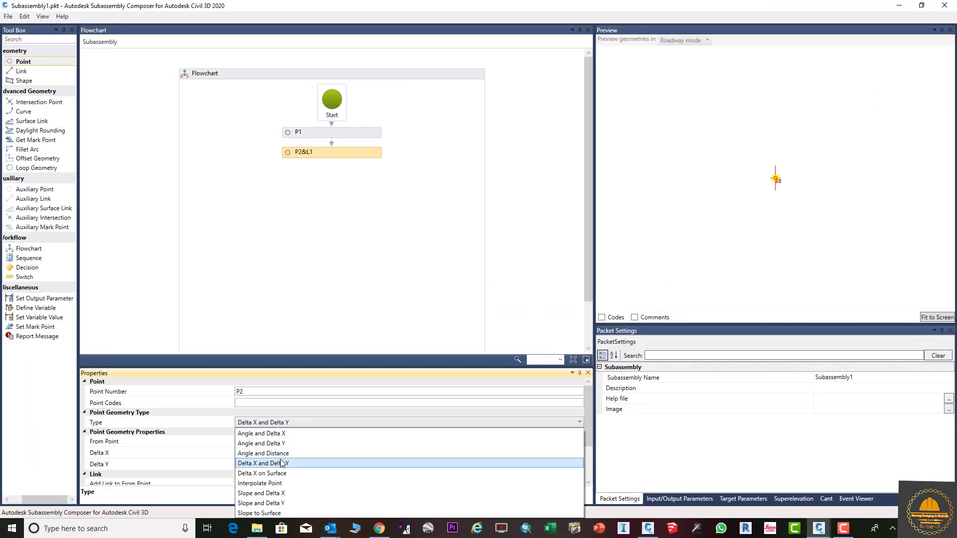
# Define P2 by Slope and Delta X from P1 (-2.00%, Delta X 7) and fit the preview.
pyautogui.click(284, 494)
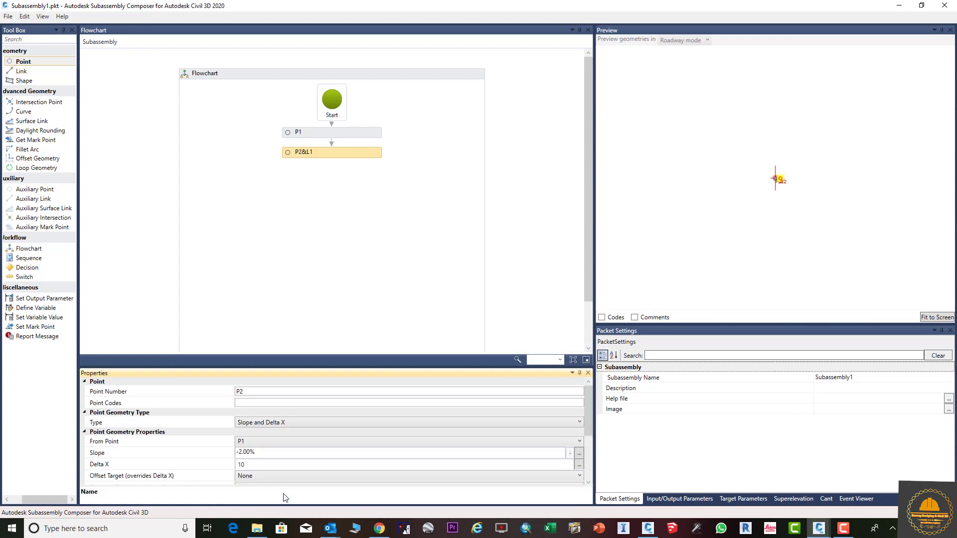
pyautogui.click(276, 465)
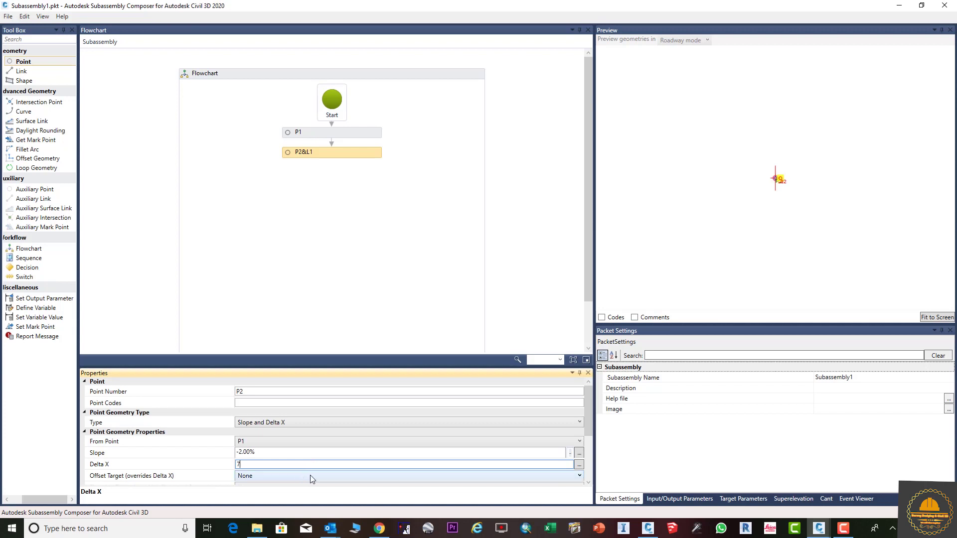
pyautogui.write('7')
pyautogui.press('Return')
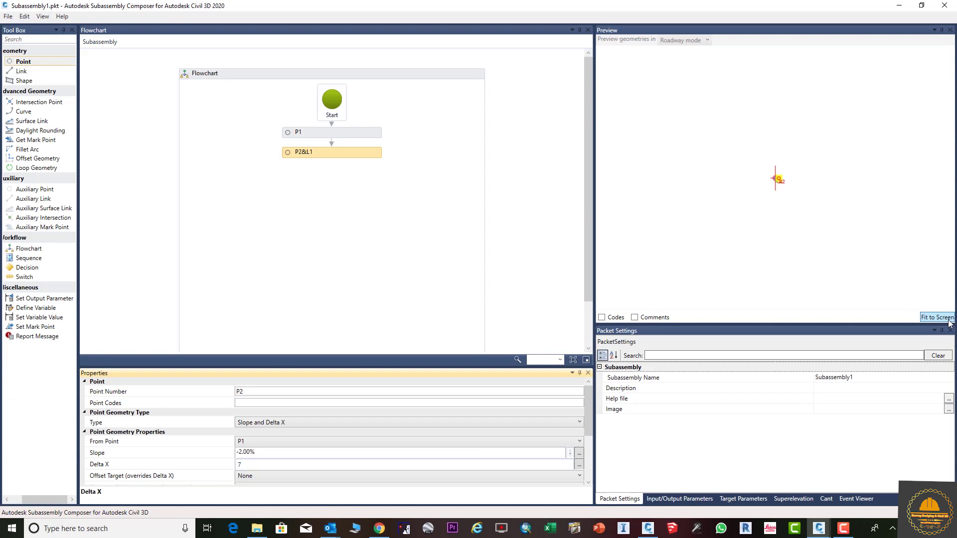
pyautogui.click(945, 318)
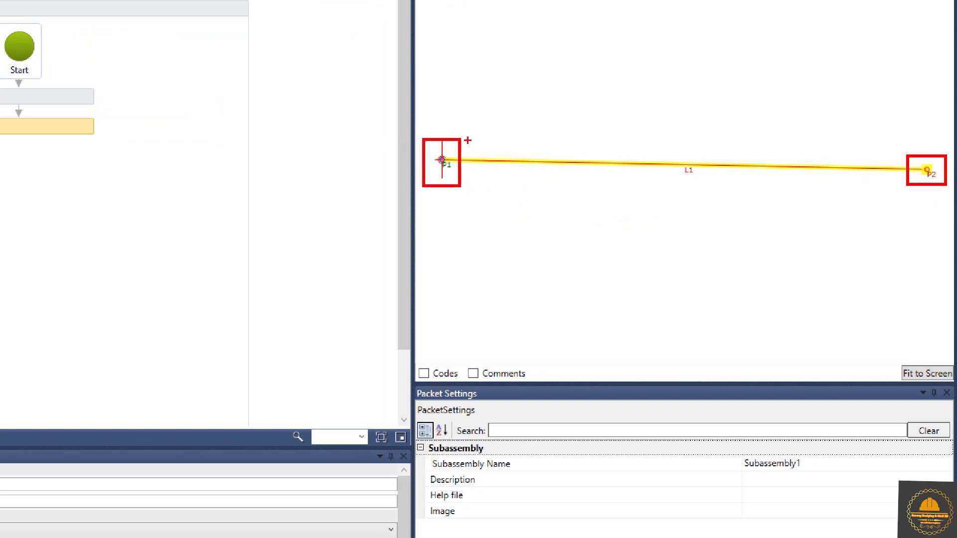
pyautogui.moveTo(466, 140)
pyautogui.mouseDown()
pyautogui.moveTo(790, 133)
pyautogui.moveTo(861, 160)
pyautogui.moveTo(907, 139)
pyautogui.mouseUp()
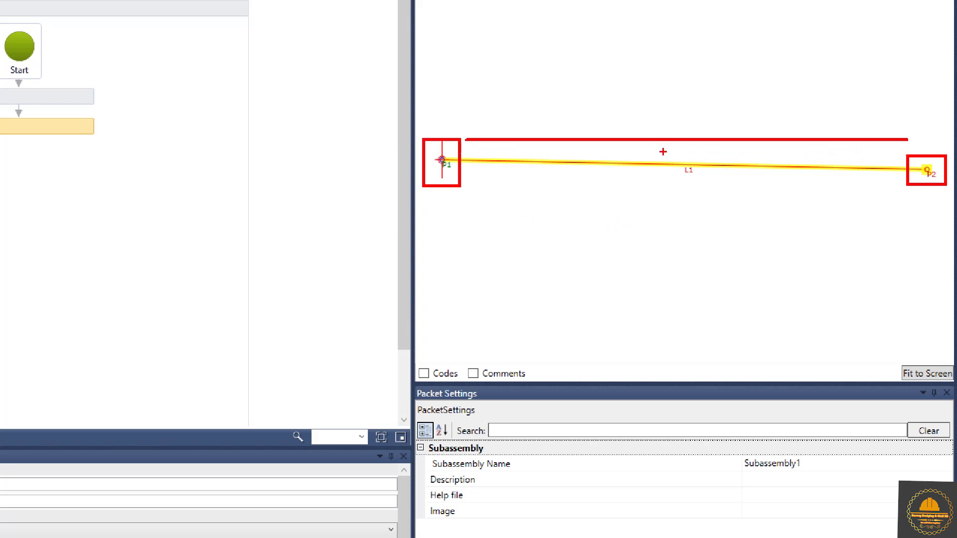
pyautogui.press('Escape')
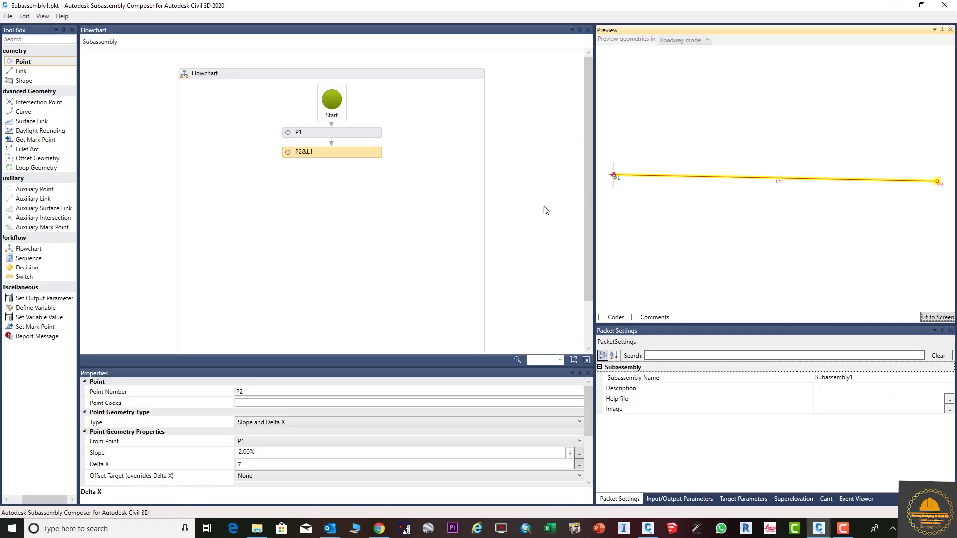
pyautogui.click(35, 63)
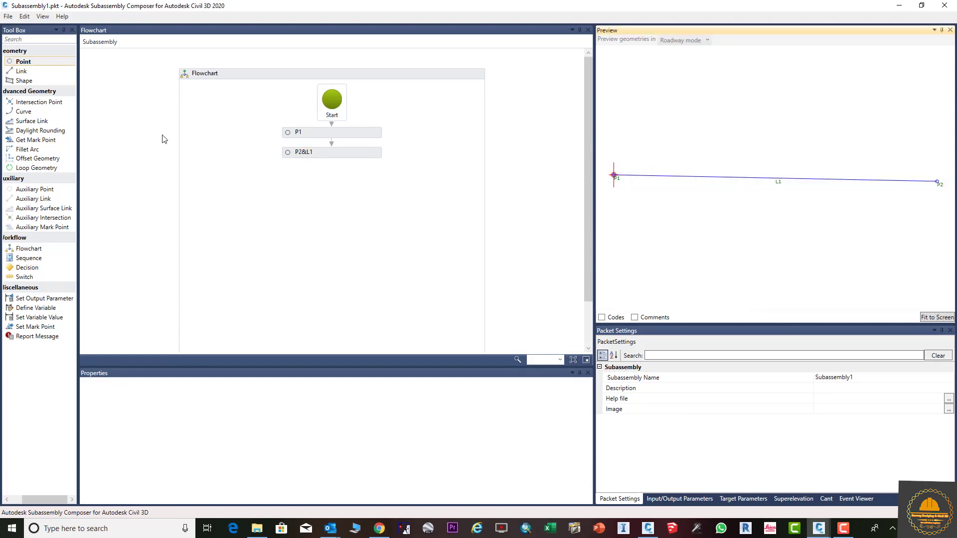
# Add P3&L2 from P2 with Delta Y -0.3, then add a fourth point step P4&L3.
pyautogui.moveTo(41, 65); pyautogui.dragTo(330, 182)
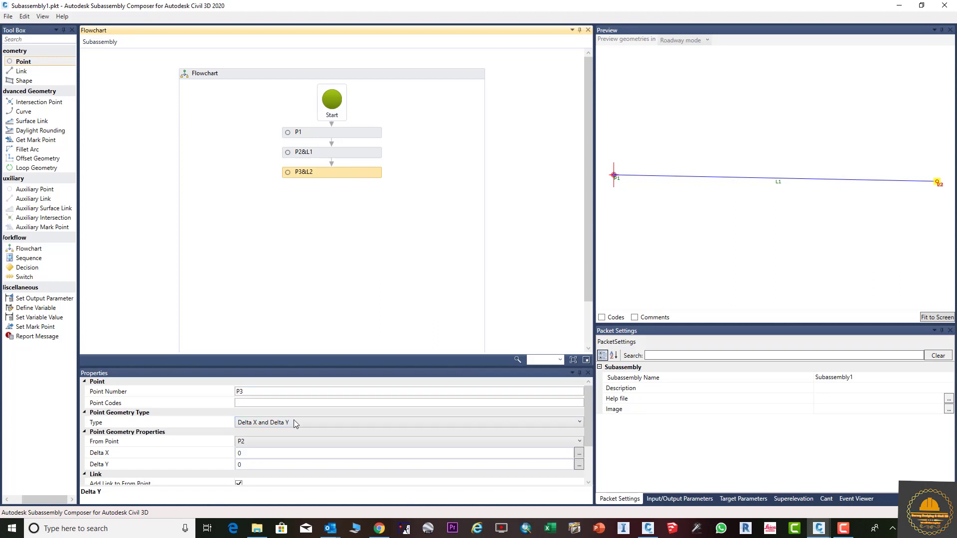
pyautogui.click(359, 442)
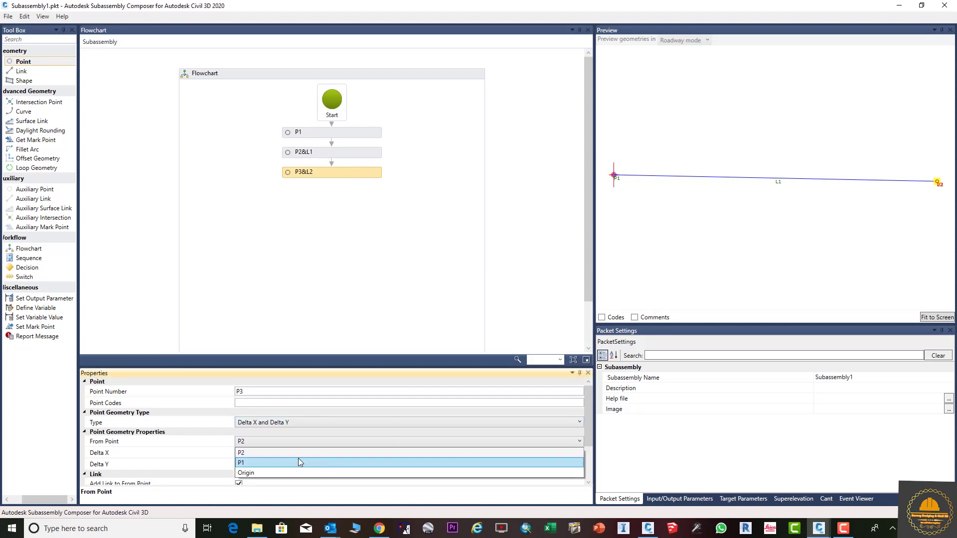
pyautogui.click(271, 453)
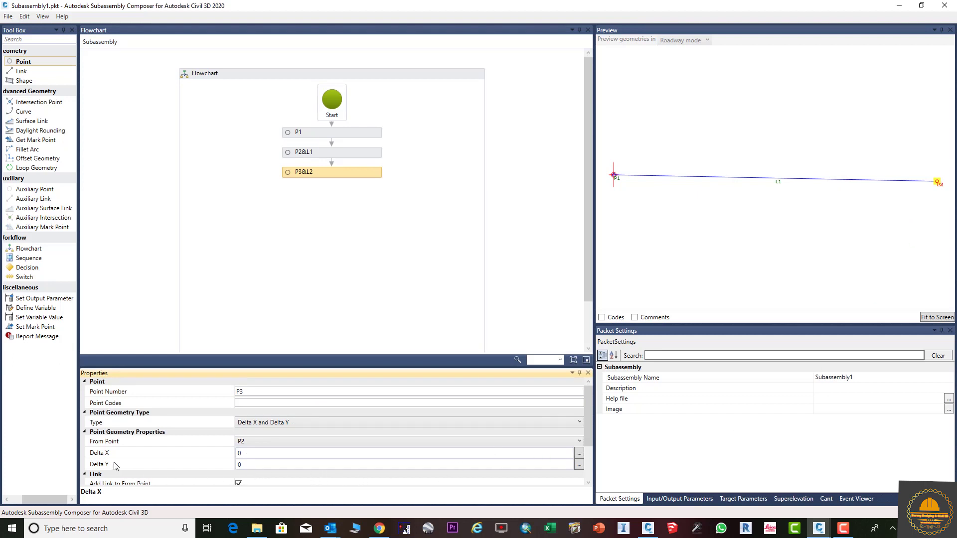
pyautogui.click(270, 465)
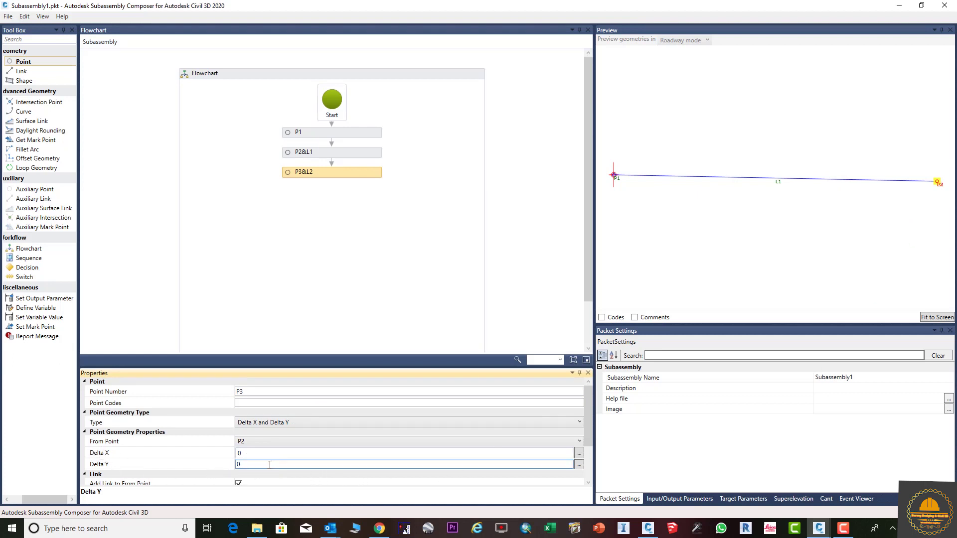
pyautogui.press('BackSpace')
pyautogui.press('Return')
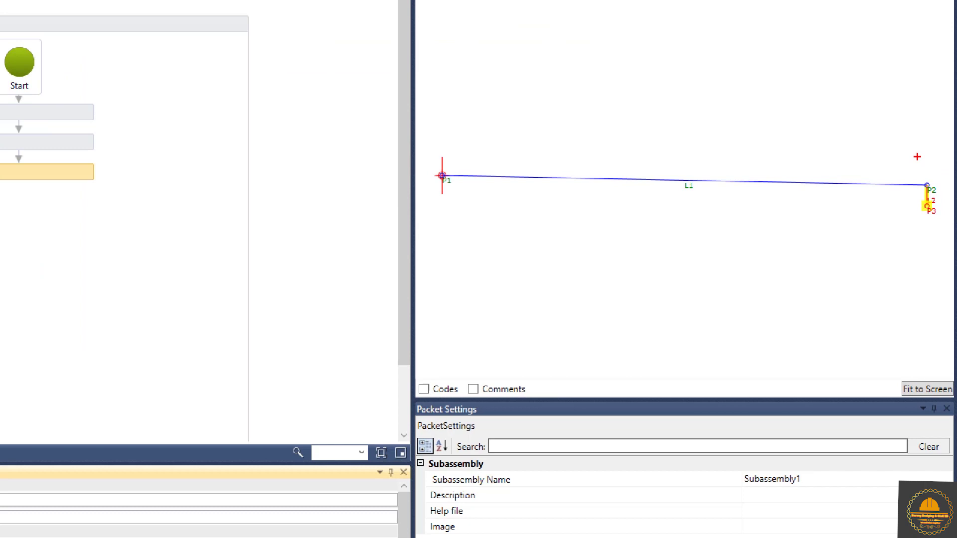
pyautogui.moveTo(930, 163)
pyautogui.mouseDown()
pyautogui.moveTo(932, 198)
pyautogui.moveTo(948, 217)
pyautogui.mouseUp()
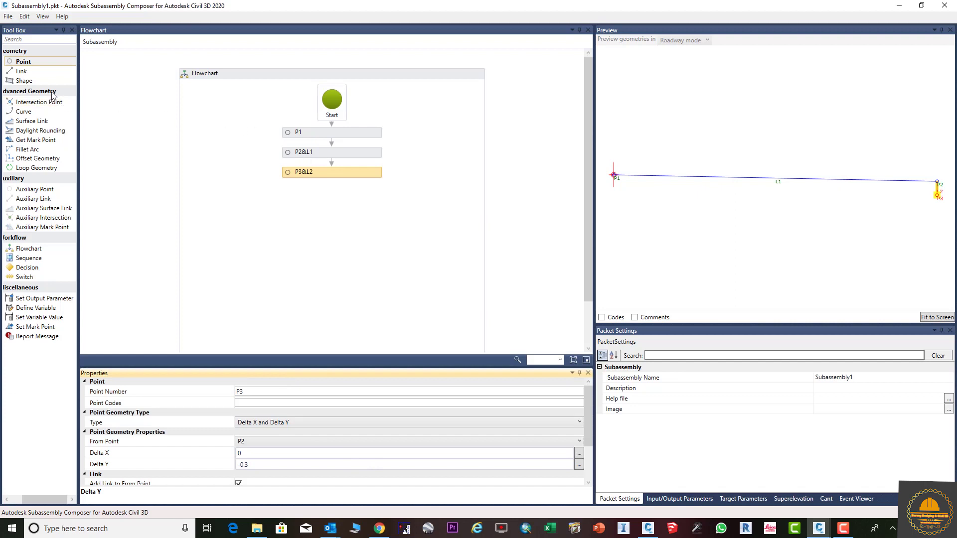
pyautogui.moveTo(33, 63); pyautogui.dragTo(331, 197)
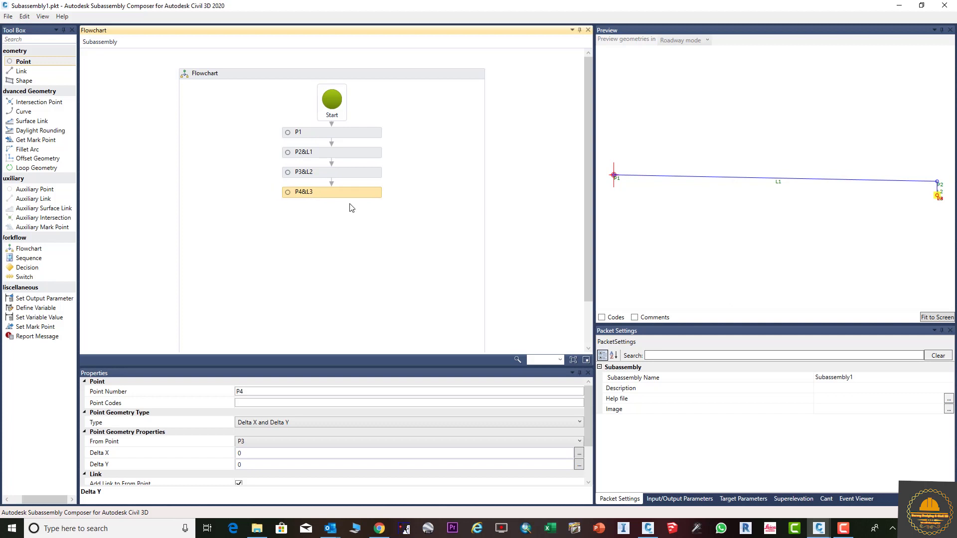
# Base P4 on P1 with Delta X 0 and Delta Y -0.3, then deselect it.
pyautogui.scroll(-2, 275, 395)
pyautogui.scroll(2, 264, 401)
pyautogui.click(264, 441)
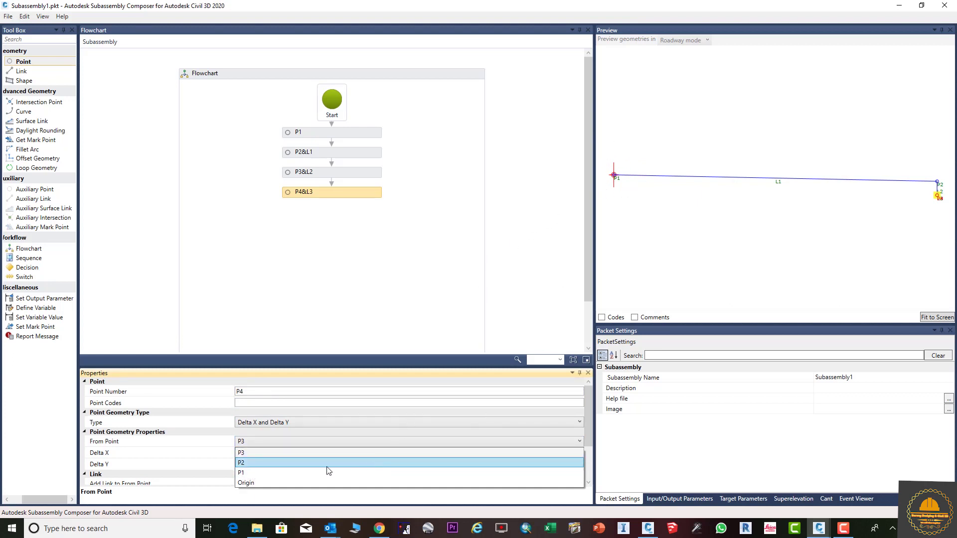
pyautogui.click(259, 472)
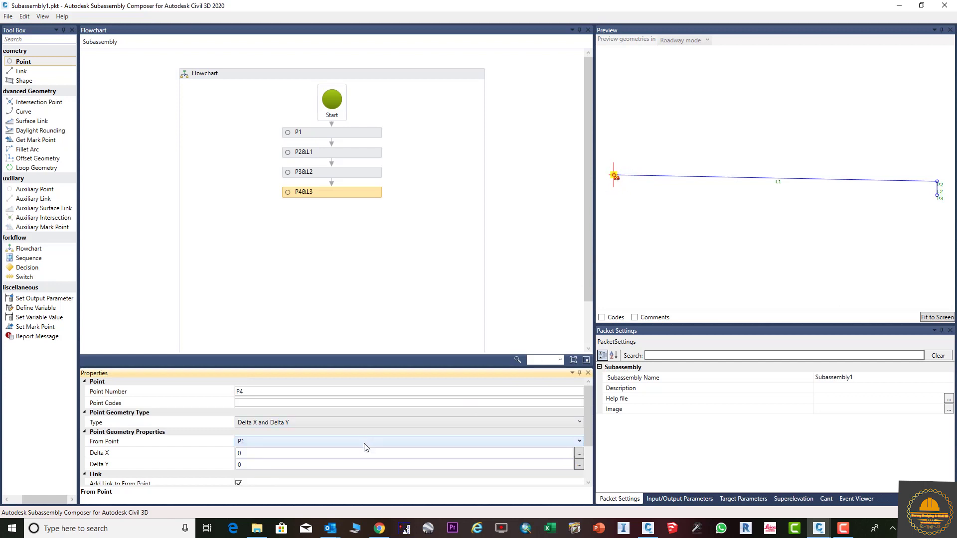
pyautogui.click(339, 464)
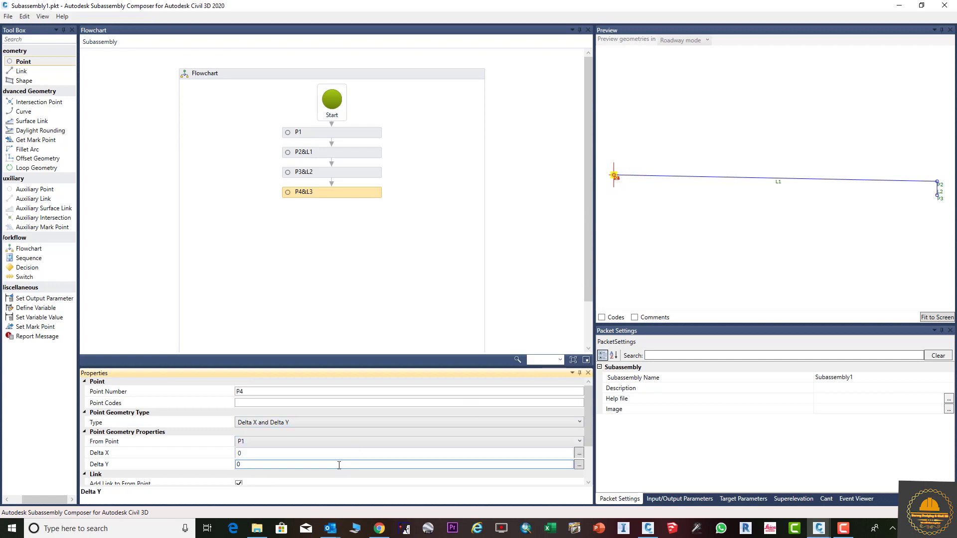
pyautogui.press('BackSpace')
pyautogui.write('-0.3')
pyautogui.press('Return')
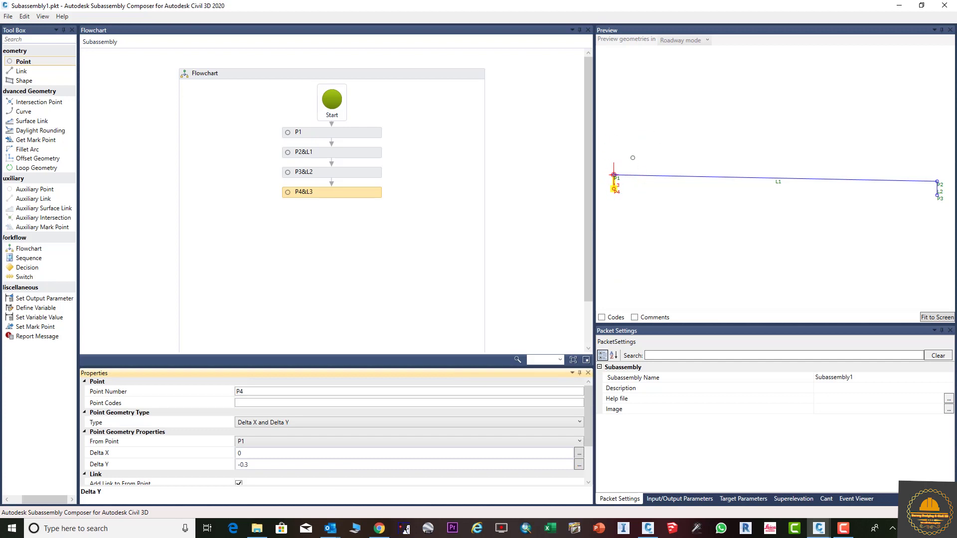
pyautogui.click(607, 152)
pyautogui.click(614, 167)
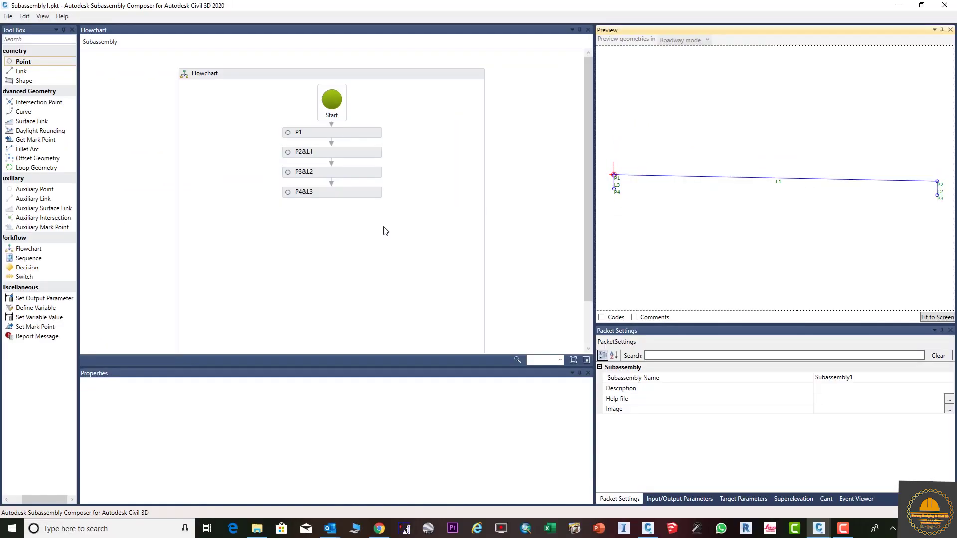
# Add link L4 running from P4 to P3 along the bottom, followed by a new shape S1.
pyautogui.click(27, 73)
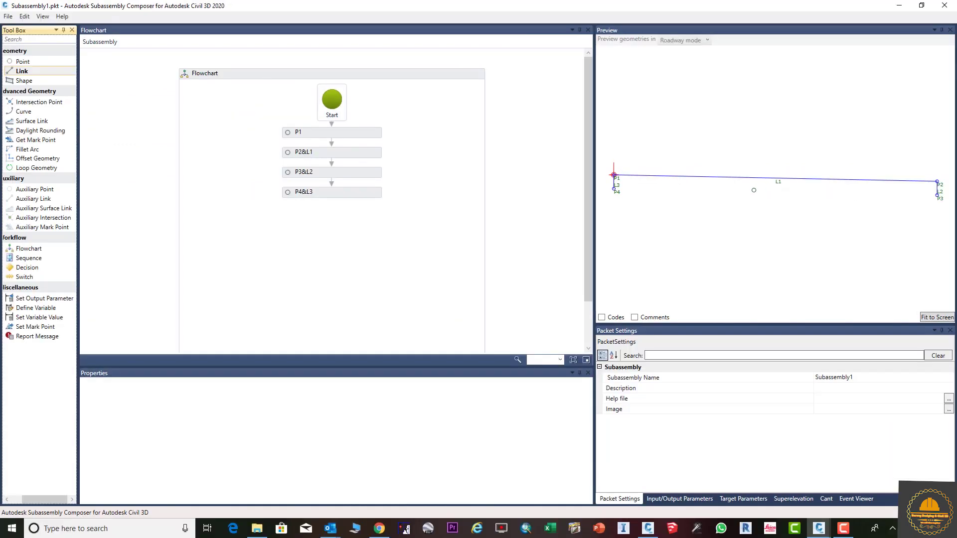
pyautogui.moveTo(34, 72); pyautogui.dragTo(331, 216)
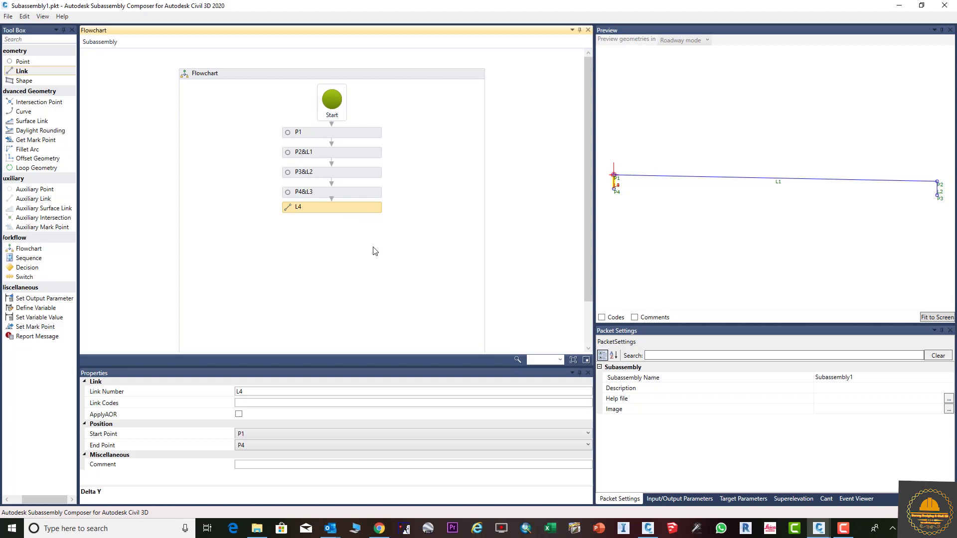
pyautogui.click(588, 434)
pyautogui.click(244, 450)
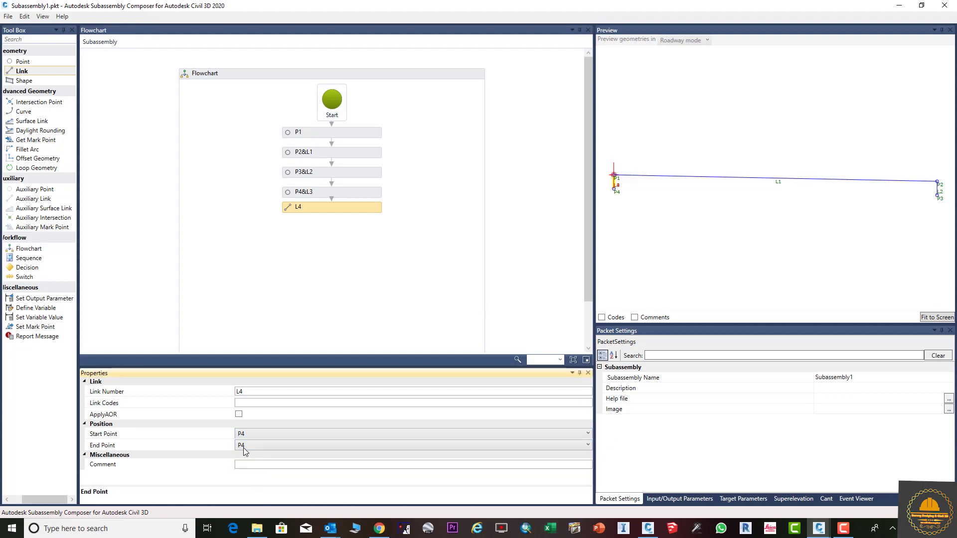
pyautogui.click(588, 446)
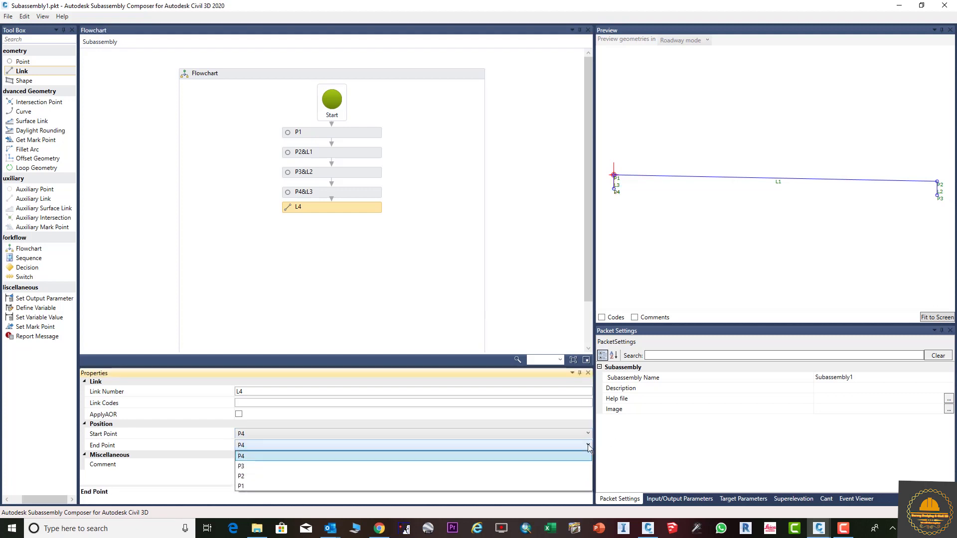
pyautogui.click(249, 467)
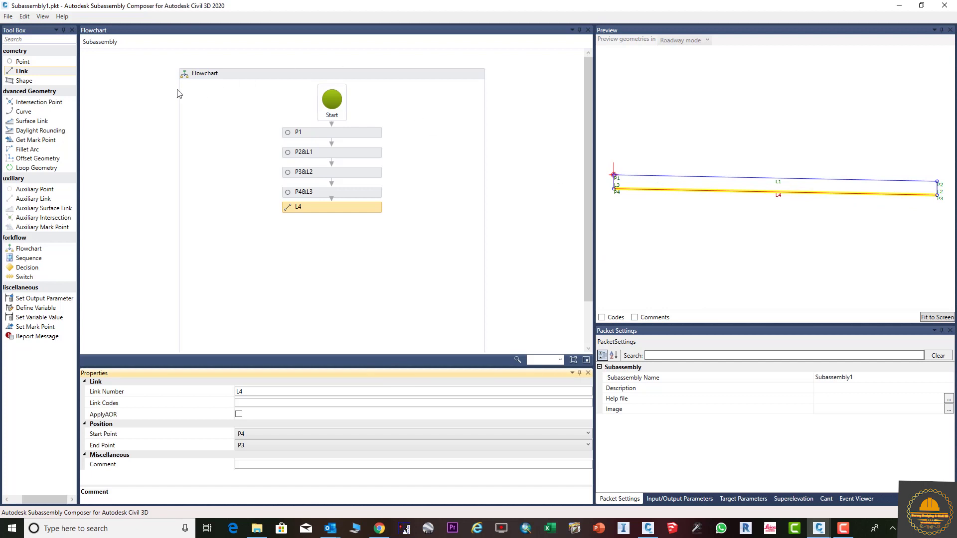
pyautogui.moveTo(30, 80); pyautogui.dragTo(331, 222)
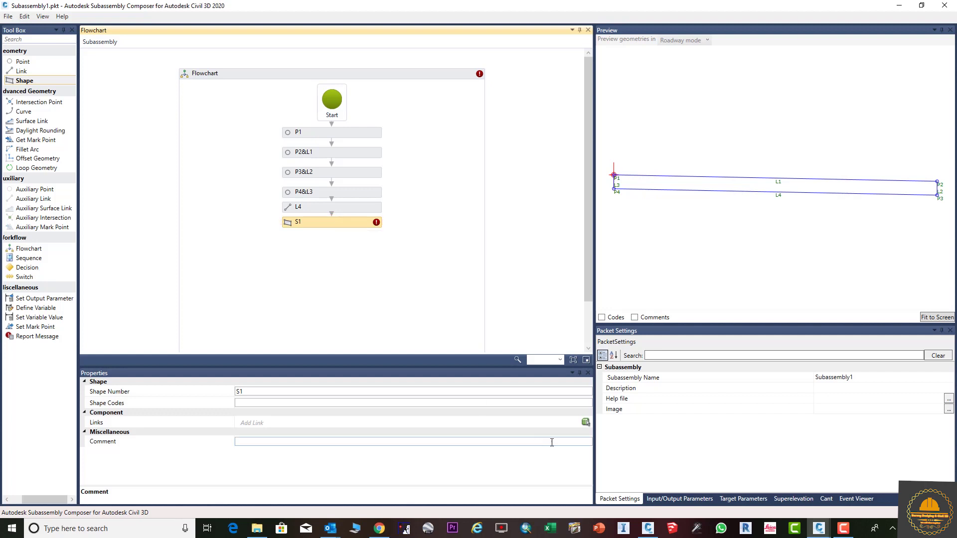
# Assign S1 the enclosed thin layer in the Preview, bounded by links L1, L3, L4 and L2.
pyautogui.click(586, 423)
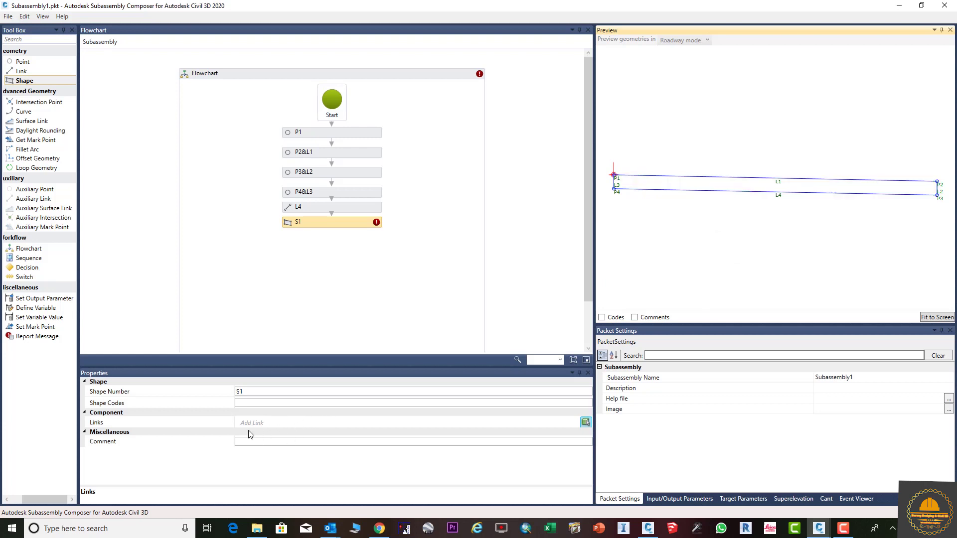
pyautogui.click(587, 424)
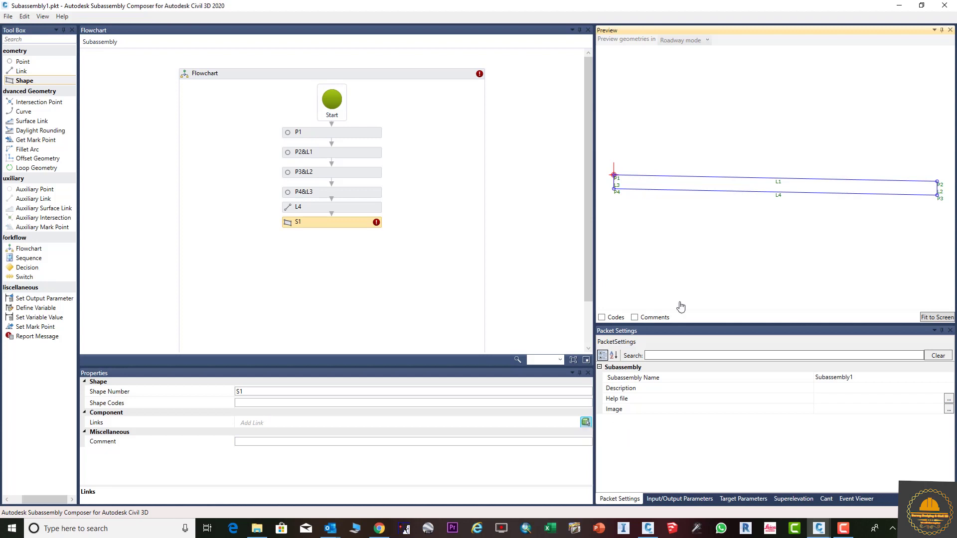
pyautogui.click(703, 187)
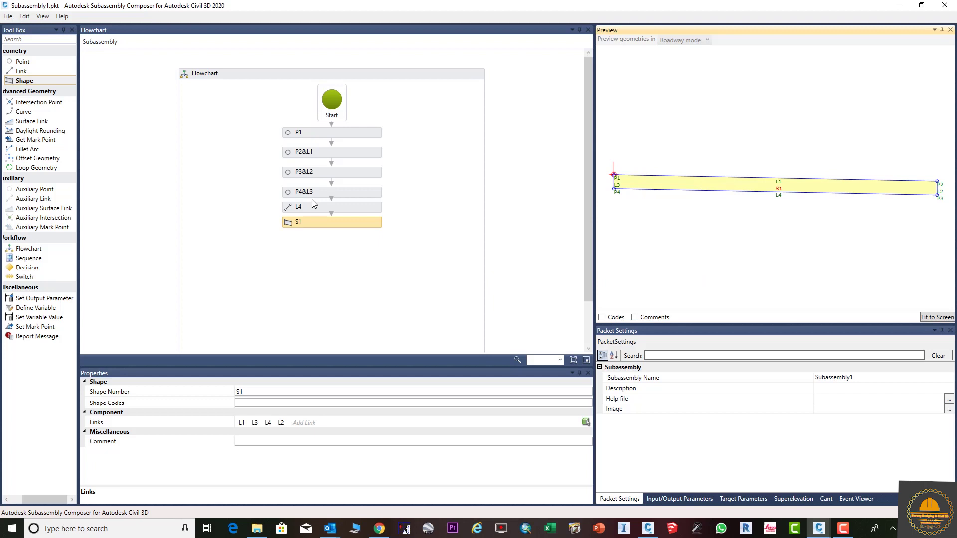